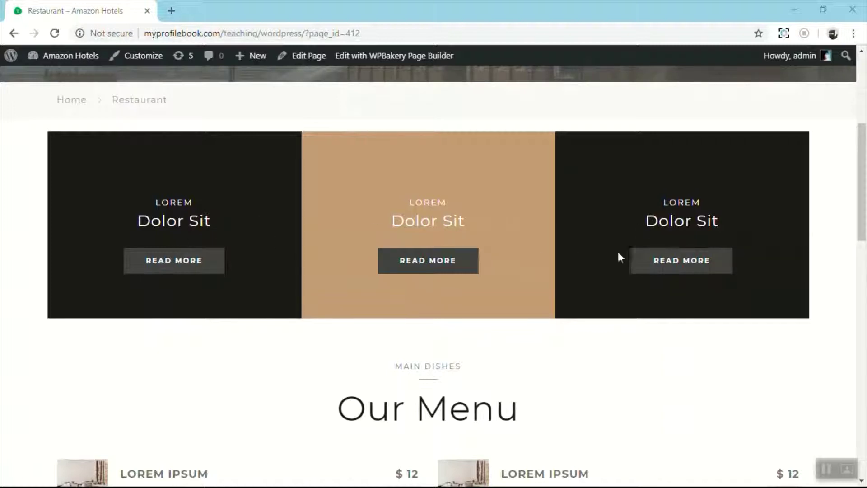
# Review the live Restaurant page from the three Dolor Sit boxes through Our Menu and the amenity icons to the Request a Table form
pyautogui.scroll(-5, 707, 204)
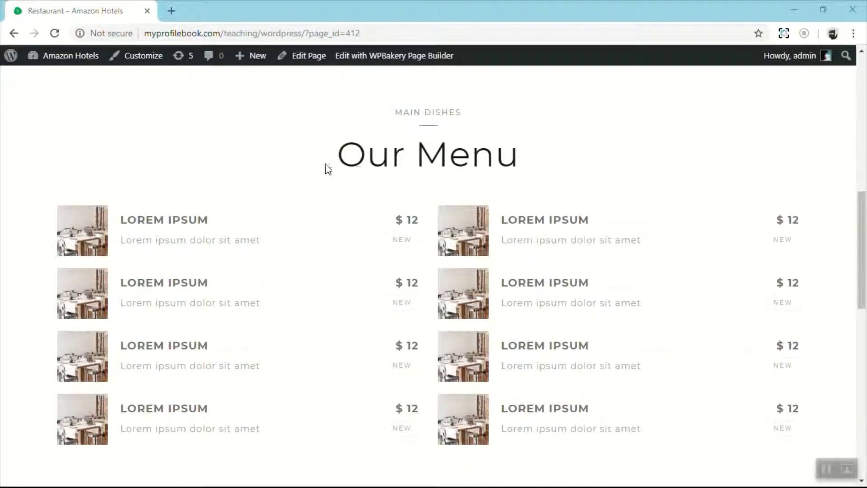
pyautogui.moveTo(325, 168); pyautogui.dragTo(514, 159)
pyautogui.click(515, 174)
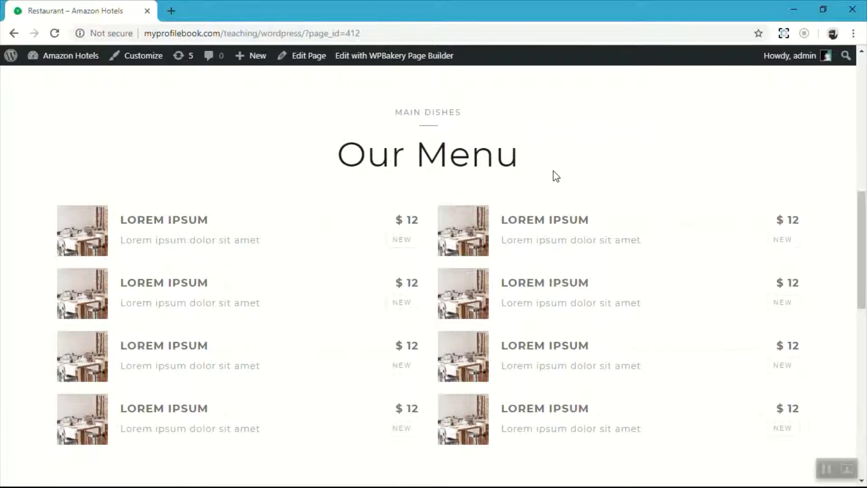
pyautogui.scroll(-5, 556, 176)
pyautogui.scroll(4, 556, 174)
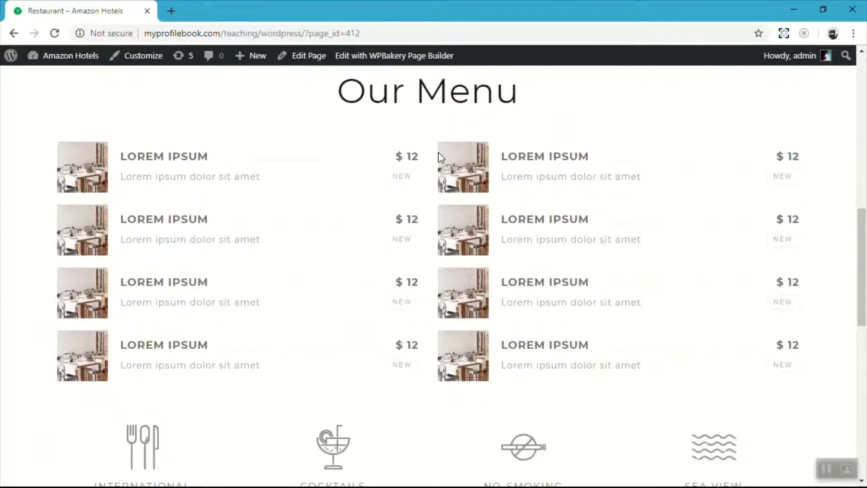
pyautogui.scroll(-4, 786, 271)
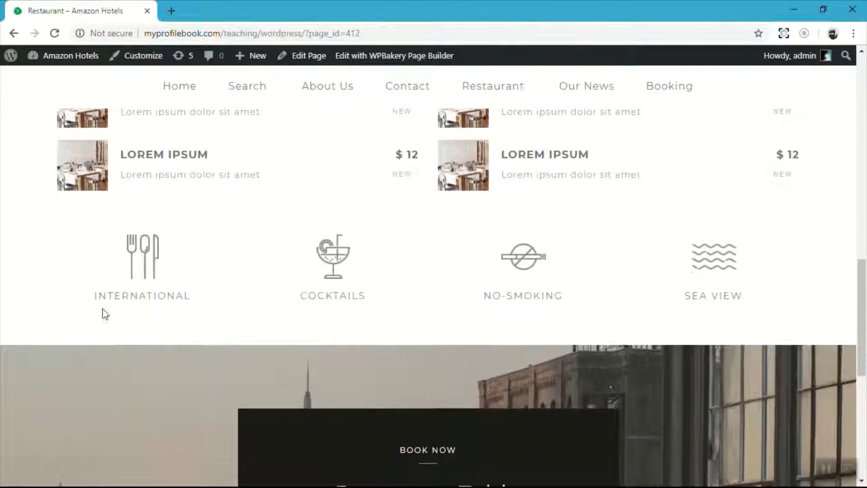
pyautogui.moveTo(82, 300); pyautogui.dragTo(472, 302)
pyautogui.scroll(-4, 616, 304)
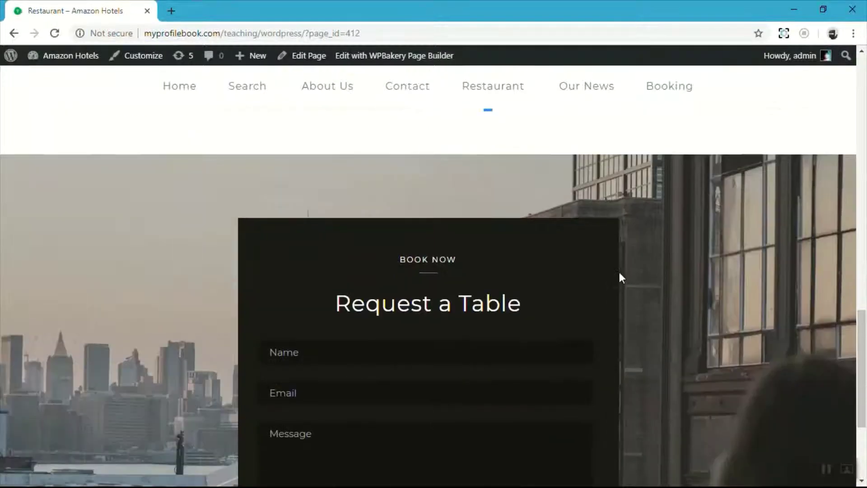
pyautogui.scroll(-3, 660, 236)
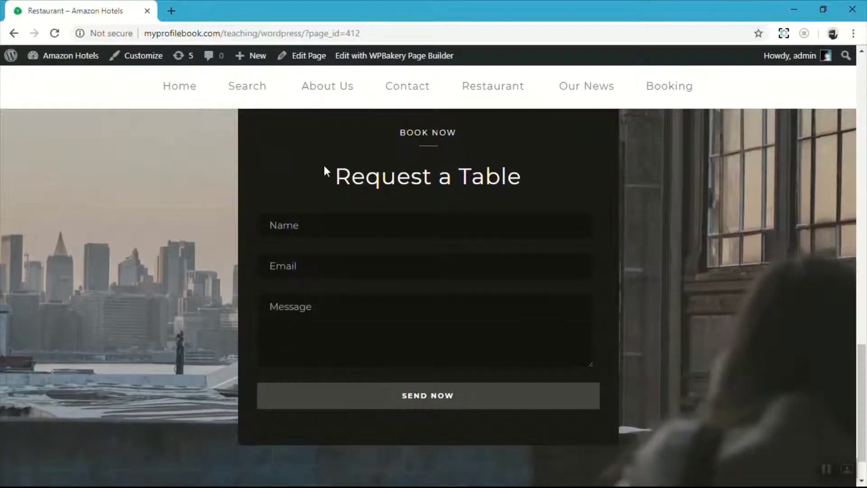
pyautogui.moveTo(326, 173); pyautogui.dragTo(529, 179)
pyautogui.click(530, 180)
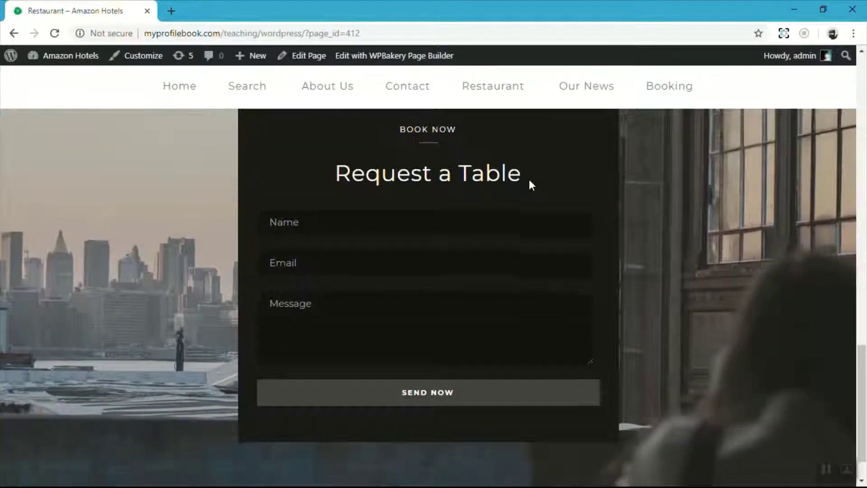
pyautogui.scroll(2, 529, 179)
pyautogui.scroll(-2, 529, 180)
pyautogui.scroll(-2, 530, 180)
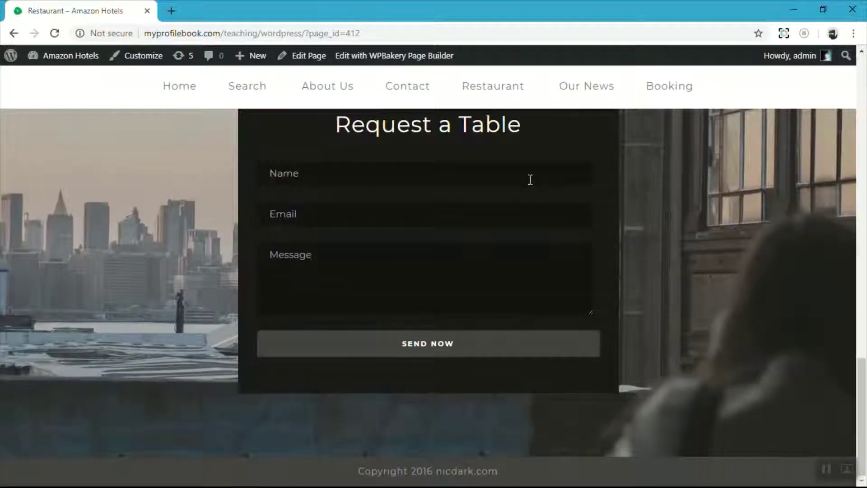
pyautogui.scroll(15, 529, 181)
pyautogui.scroll(-5, 530, 183)
pyautogui.scroll(5, 532, 184)
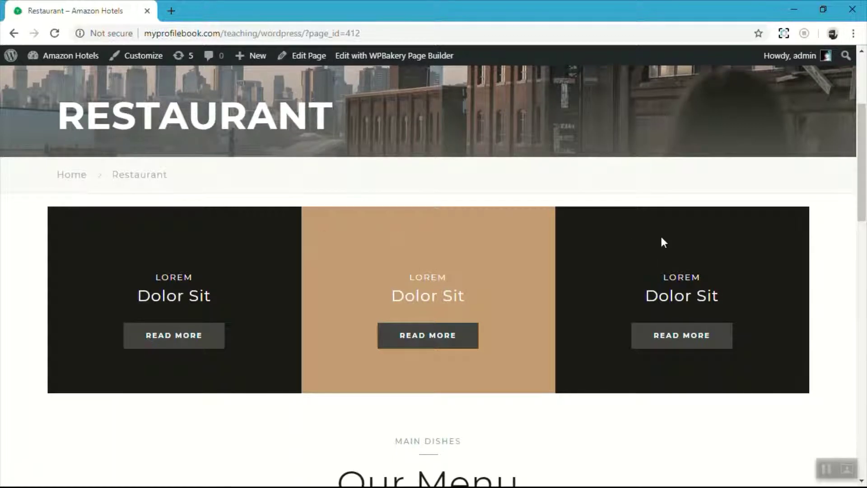
# Open the Restaurant page's editor in a separate browser tab and switch to it
pyautogui.rightClick(308, 57)
pyautogui.click(318, 66)
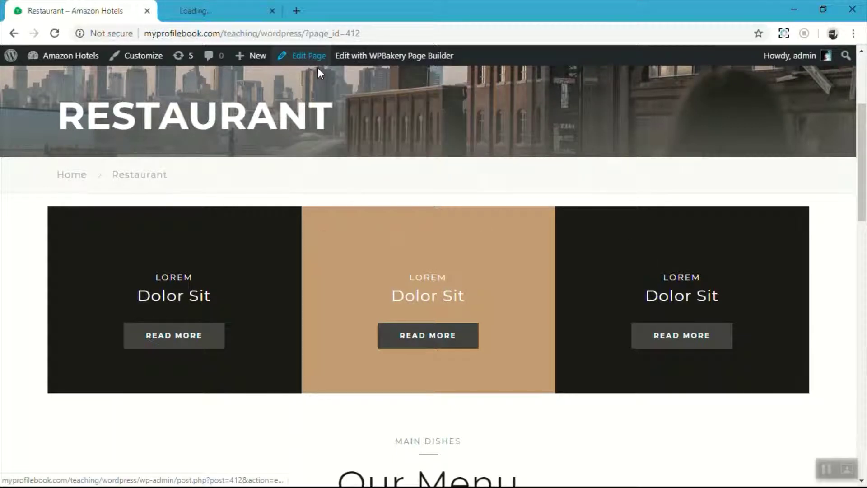
pyautogui.click(237, 13)
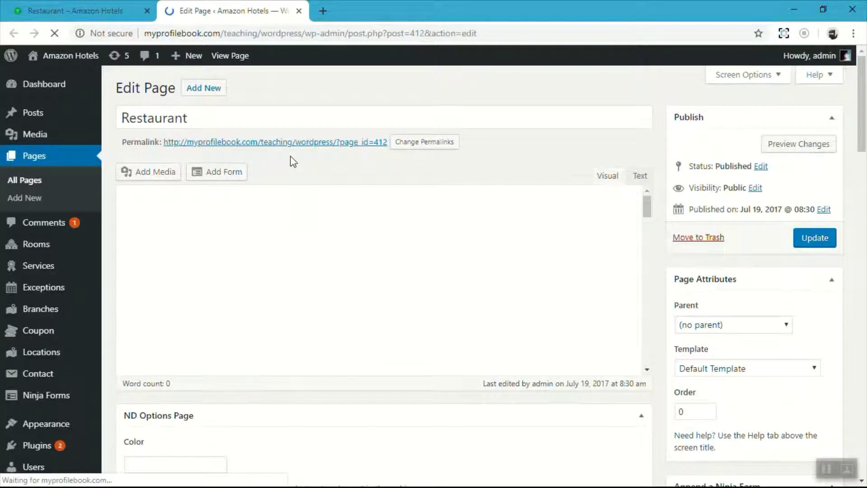
pyautogui.click(100, 11)
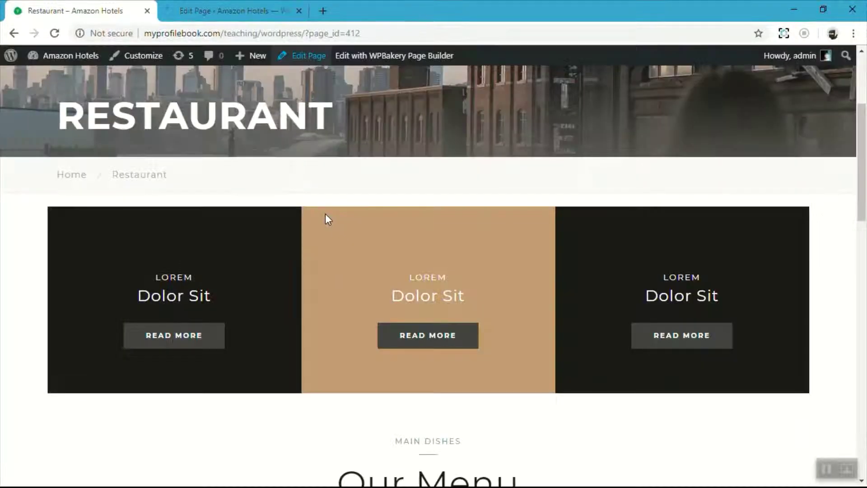
pyautogui.click(205, 17)
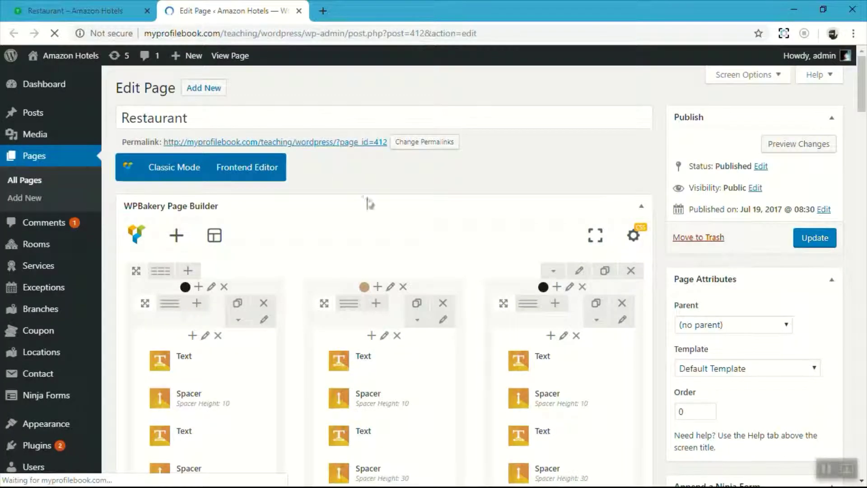
# Delete the first row, holding the three coloured columns of text, spacers and buttons, from the page layout
pyautogui.scroll(-2, 367, 201)
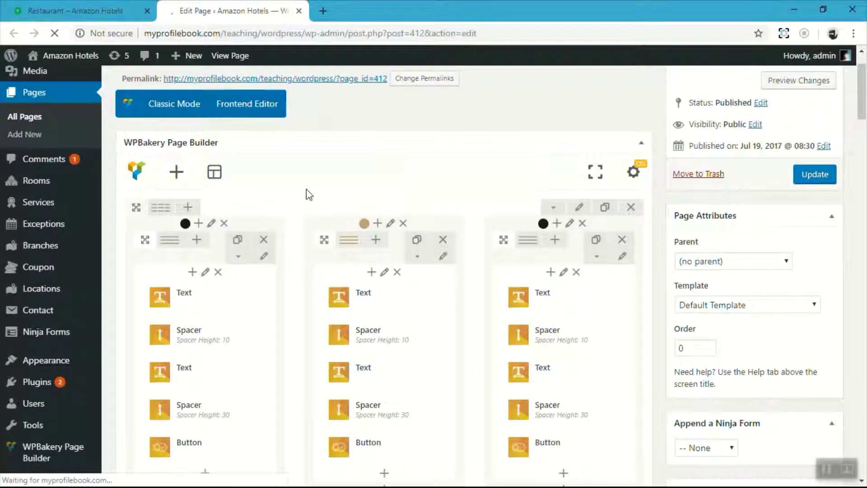
pyautogui.scroll(-2, 305, 192)
pyautogui.scroll(4, 306, 194)
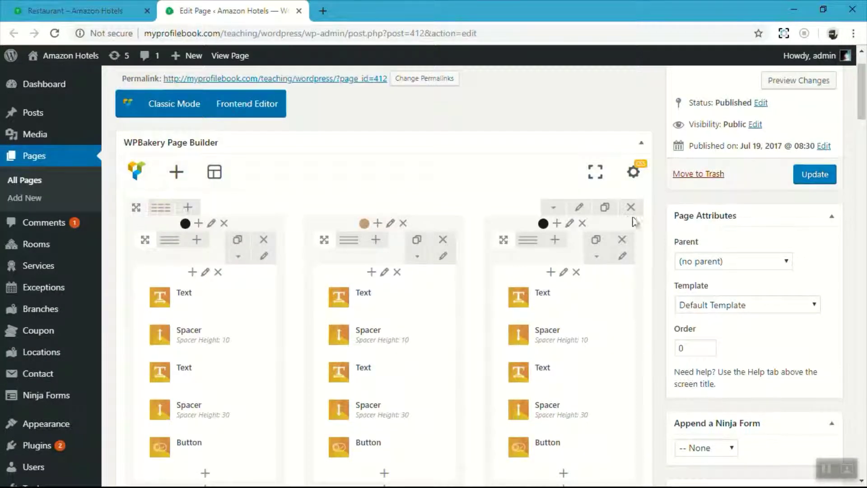
pyautogui.click(631, 207)
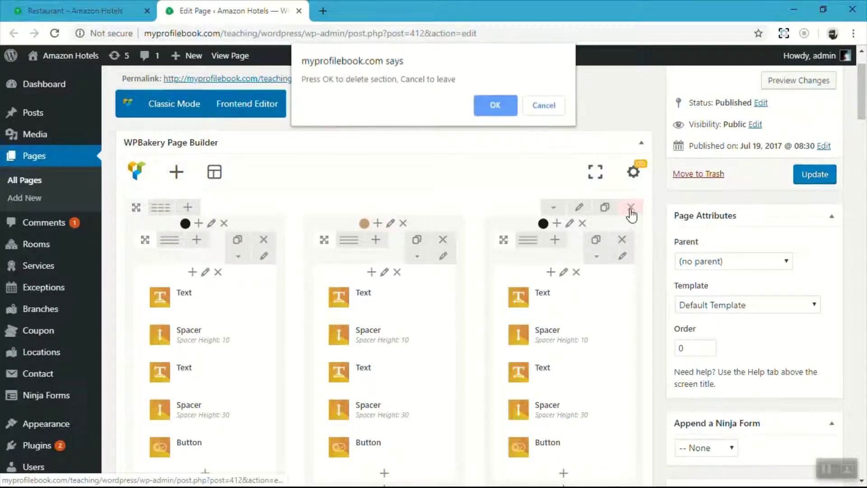
pyautogui.click(507, 111)
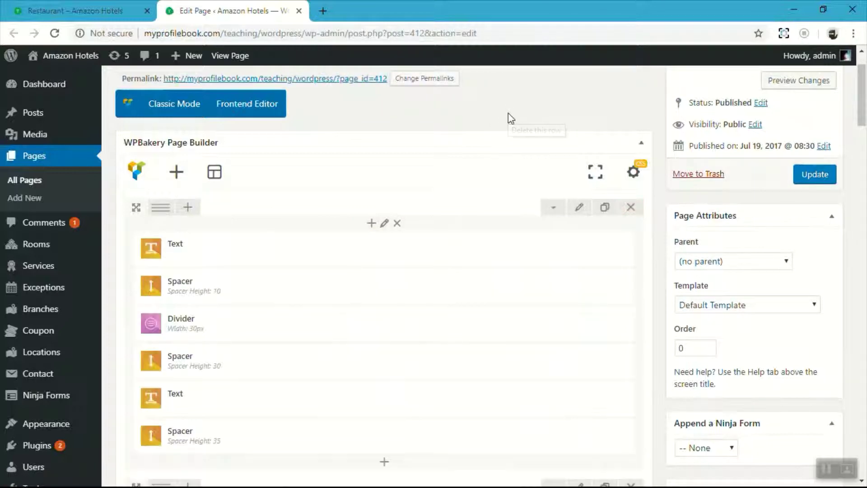
# Update the Restaurant page and reload its live version
pyautogui.click(101, 6)
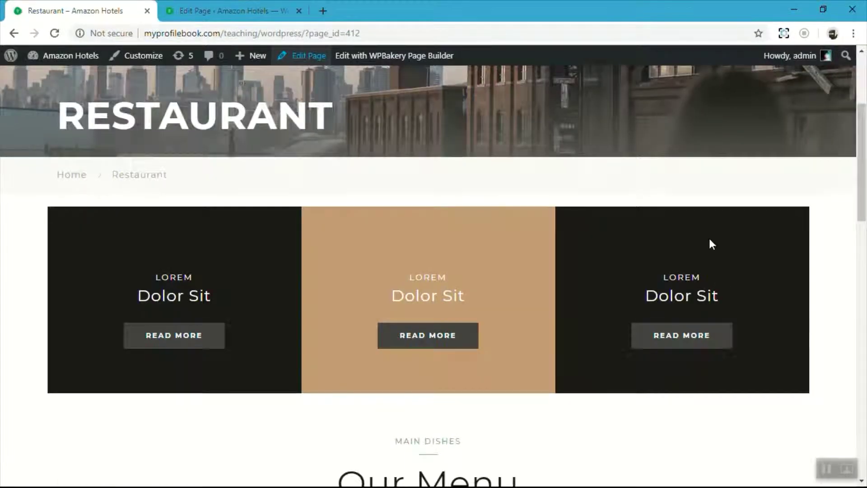
pyautogui.scroll(-7, 377, 246)
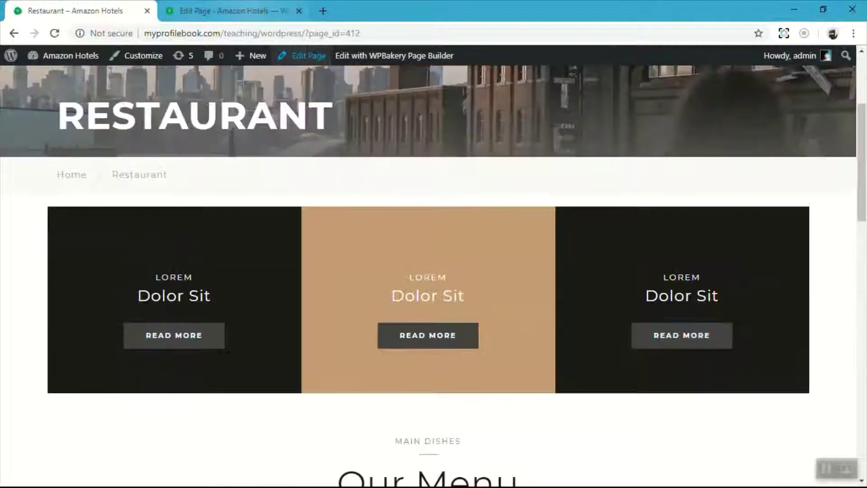
pyautogui.hotkey('ctrl', 'Tab')
pyautogui.click(832, 180)
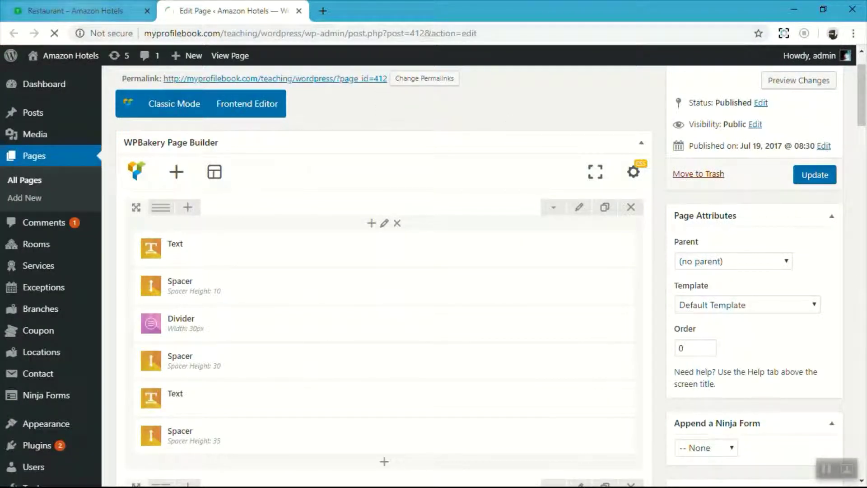
pyautogui.hotkey('ctrl', 'Tab')
pyautogui.press('F5')
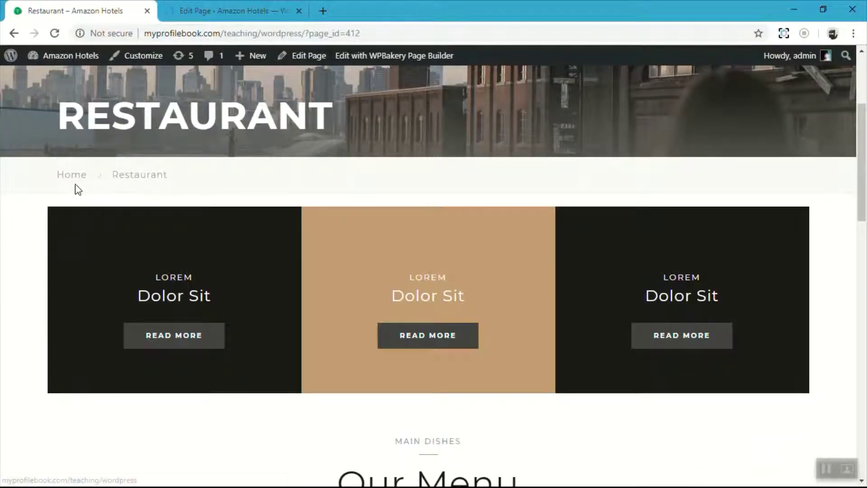
pyautogui.click(55, 33)
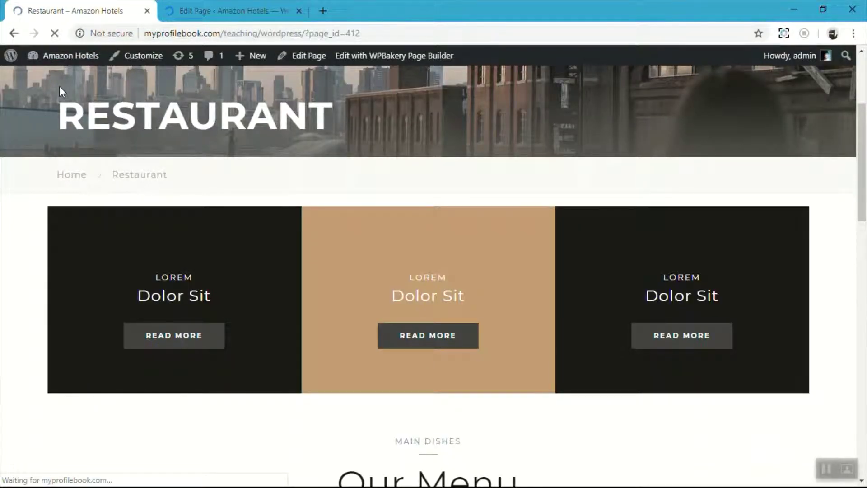
# Check the reloaded Restaurant page, examining the Our Menu section and its dish entries
pyautogui.scroll(-2, 456, 262)
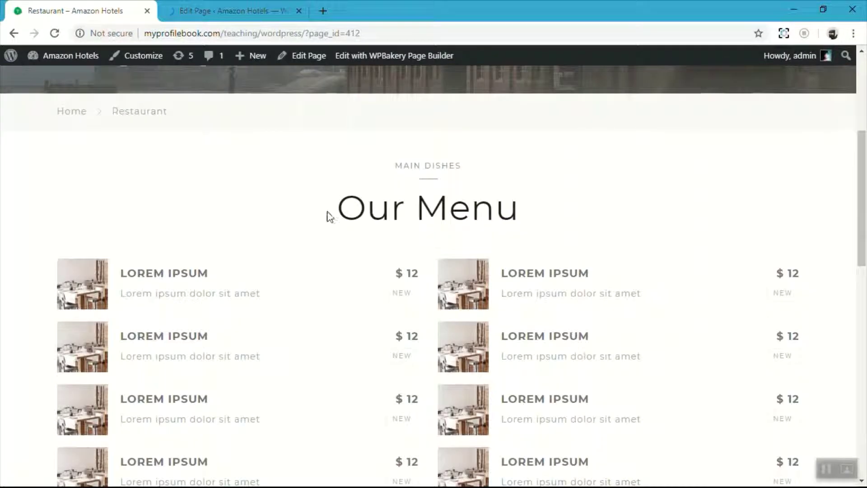
pyautogui.moveTo(329, 217); pyautogui.dragTo(574, 210)
pyautogui.click(574, 210)
pyautogui.scroll(-6, 574, 210)
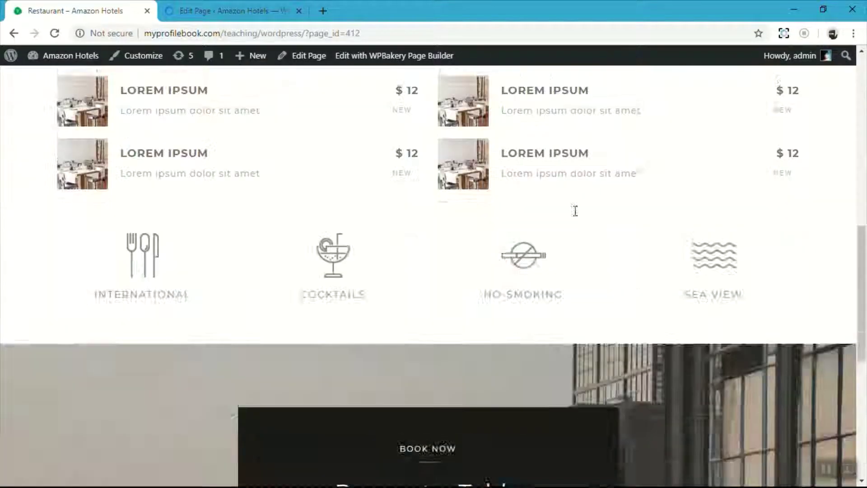
pyautogui.scroll(6, 575, 211)
pyautogui.scroll(-1, 575, 211)
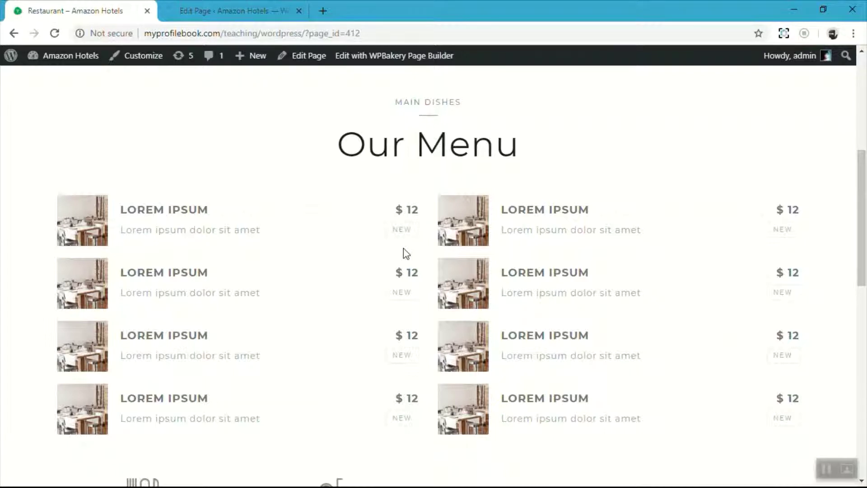
pyautogui.tripleClick(247, 213)
pyautogui.click(312, 252)
# Compare the two columns of List elements in the editor with the live menu, examining the first dish's title, description and price
pyautogui.click(226, 10)
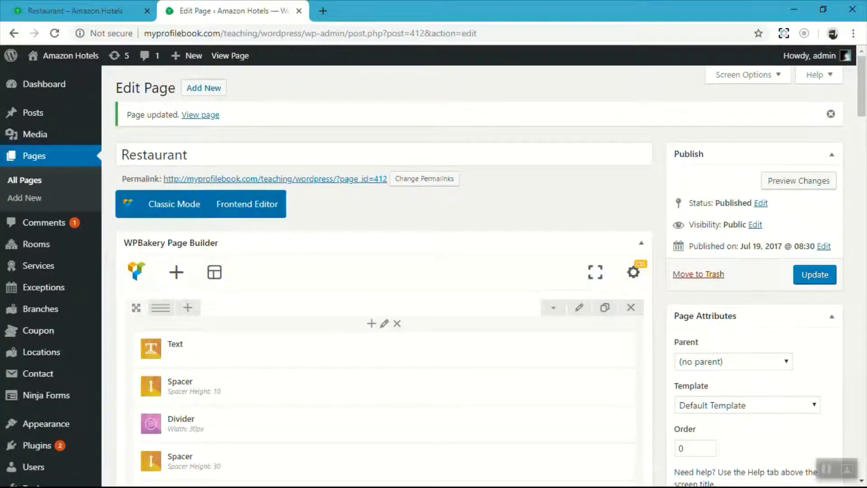
pyautogui.scroll(-6, 307, 232)
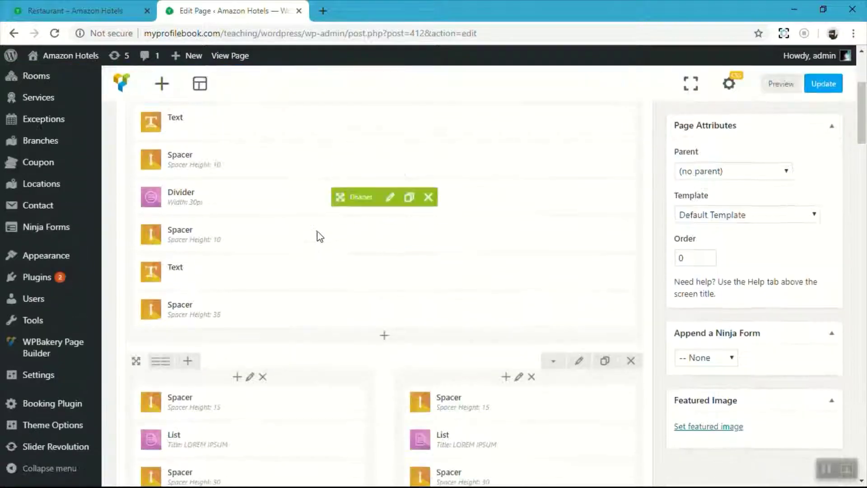
pyautogui.scroll(-4, 325, 236)
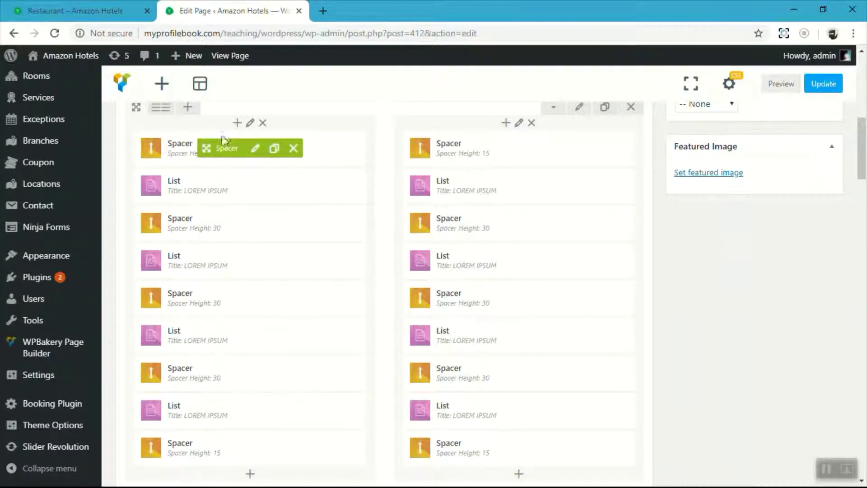
pyautogui.click(86, 11)
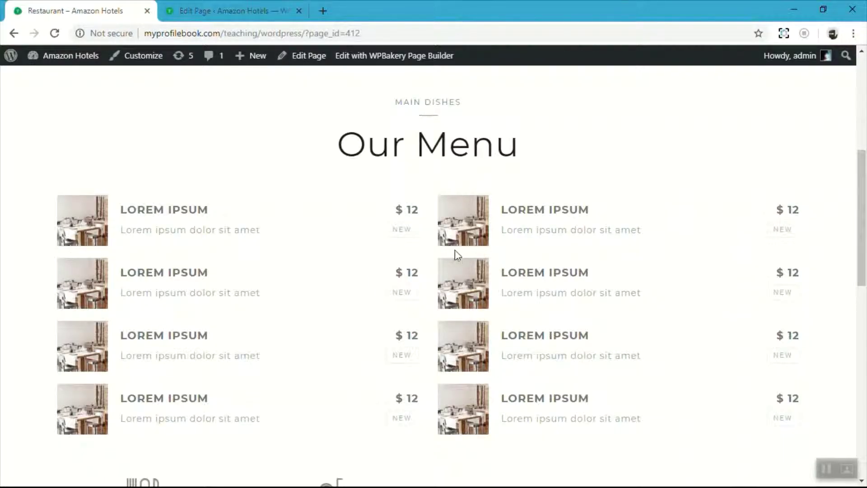
pyautogui.click(198, 8)
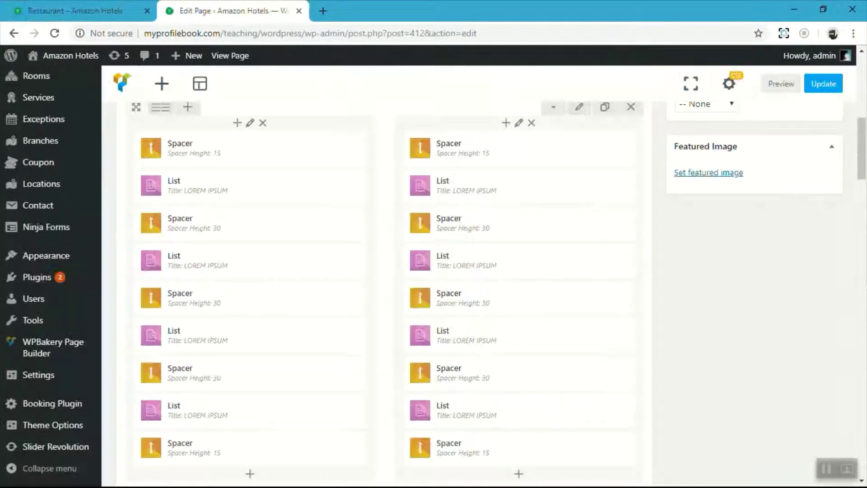
pyautogui.click(91, 11)
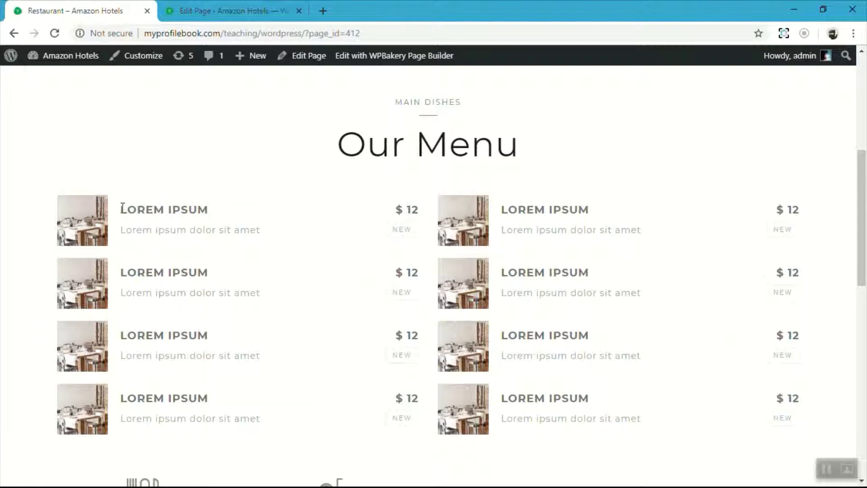
pyautogui.moveTo(121, 207); pyautogui.dragTo(189, 212)
pyautogui.moveTo(122, 235); pyautogui.dragTo(156, 232)
pyautogui.click(275, 236)
pyautogui.moveTo(401, 211); pyautogui.dragTo(394, 228)
pyautogui.click(360, 187)
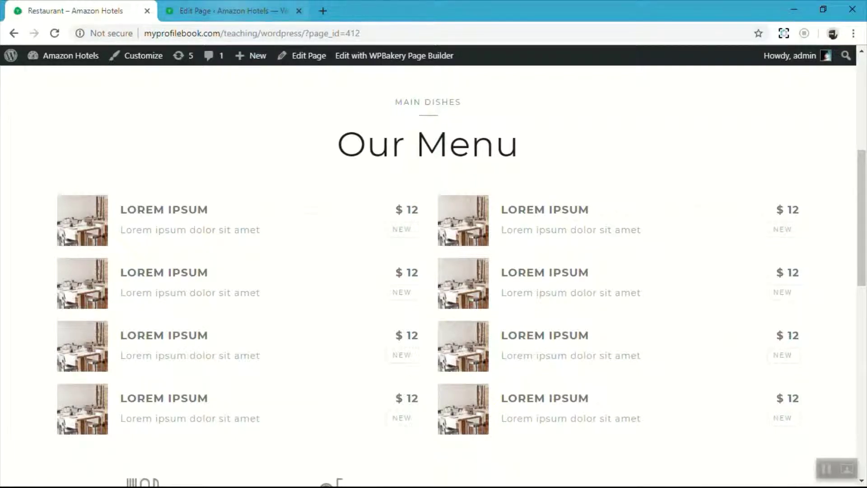
# Set the first menu List element's title to Chicken Curry and its price to $ 10
pyautogui.click(238, 12)
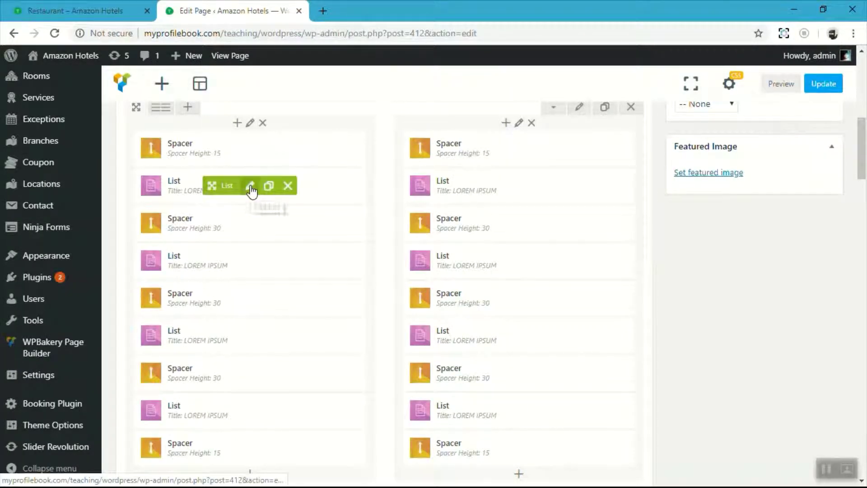
pyautogui.click(251, 187)
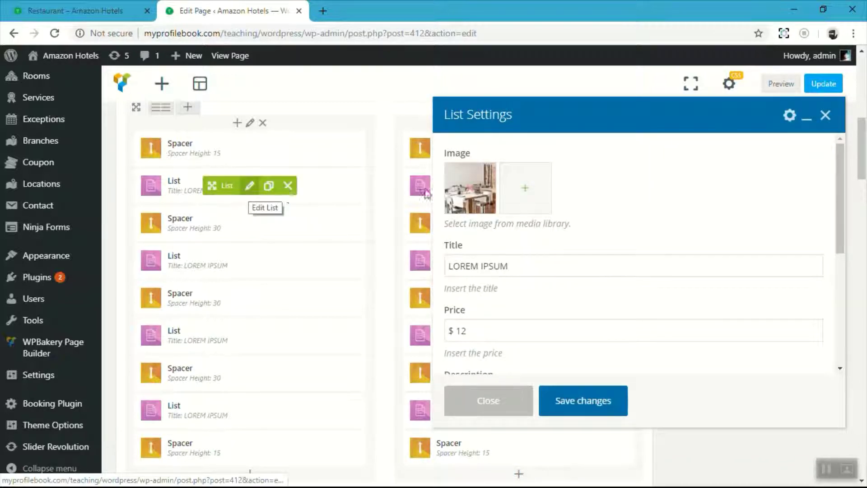
pyautogui.moveTo(543, 270); pyautogui.dragTo(408, 277)
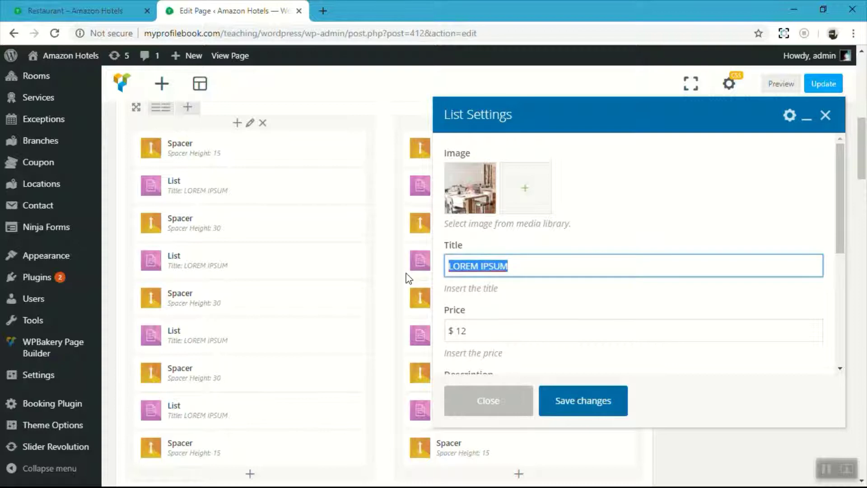
pyautogui.write('Chicken')
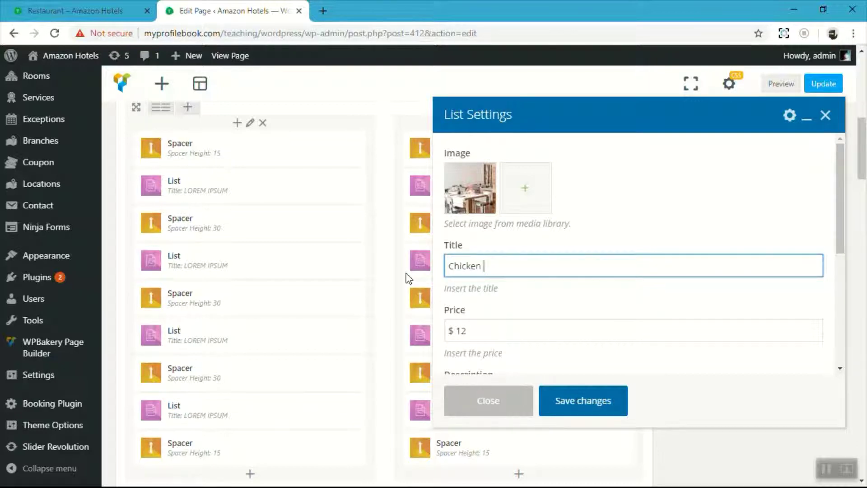
pyautogui.write(' Curry')
pyautogui.moveTo(473, 331); pyautogui.dragTo(454, 331)
pyautogui.write('10')
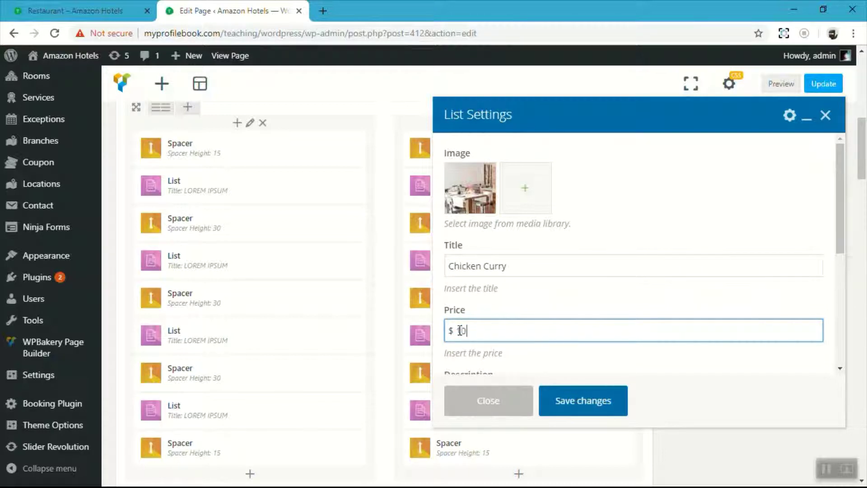
# Set the same List element's description to "Hot chicken curry" and its label to "Fresh", and save the changes
pyautogui.scroll(-3, 550, 315)
pyautogui.moveTo(580, 268); pyautogui.dragTo(449, 264)
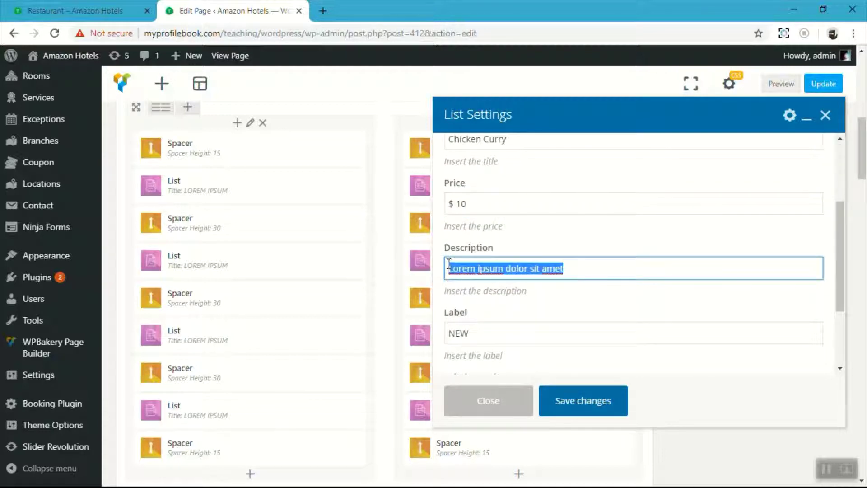
pyautogui.write('Hot ch')
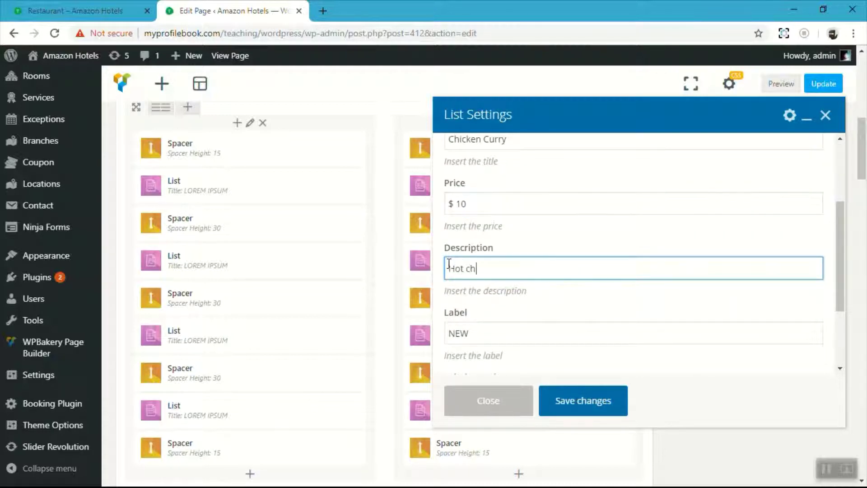
pyautogui.write('ichk')
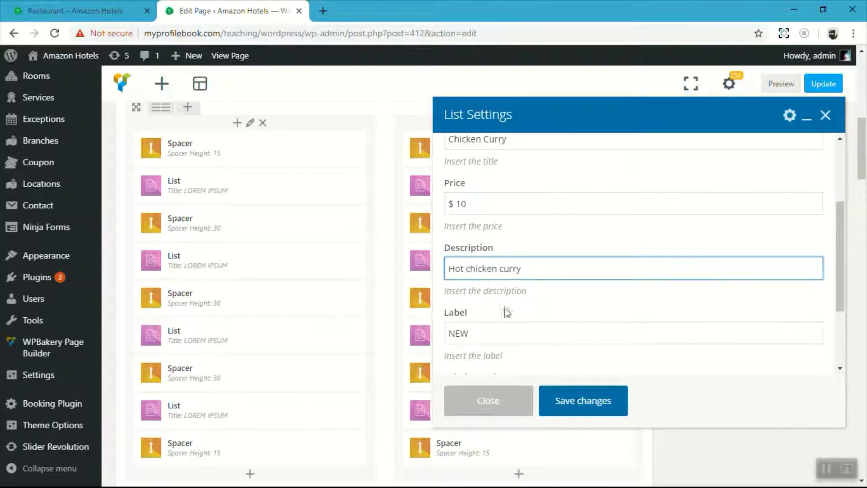
pyautogui.scroll(-3, 502, 316)
pyautogui.moveTo(537, 271); pyautogui.dragTo(453, 273)
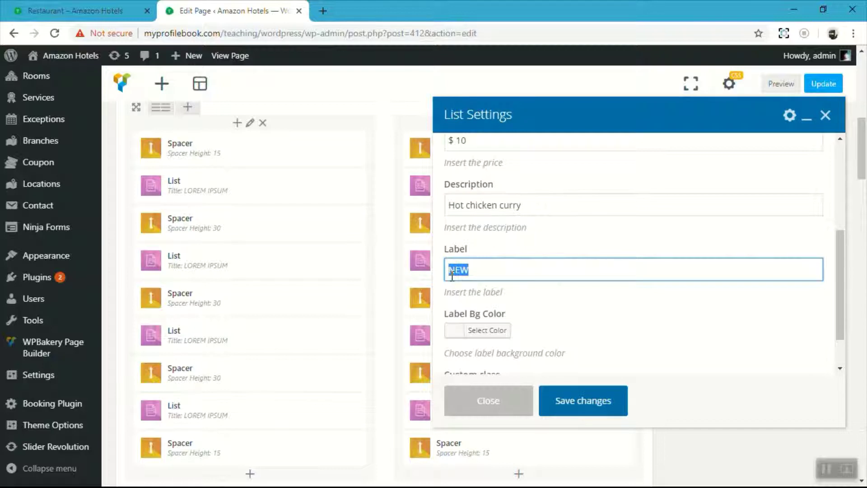
pyautogui.press('BackSpace')
pyautogui.scroll(-2, 526, 322)
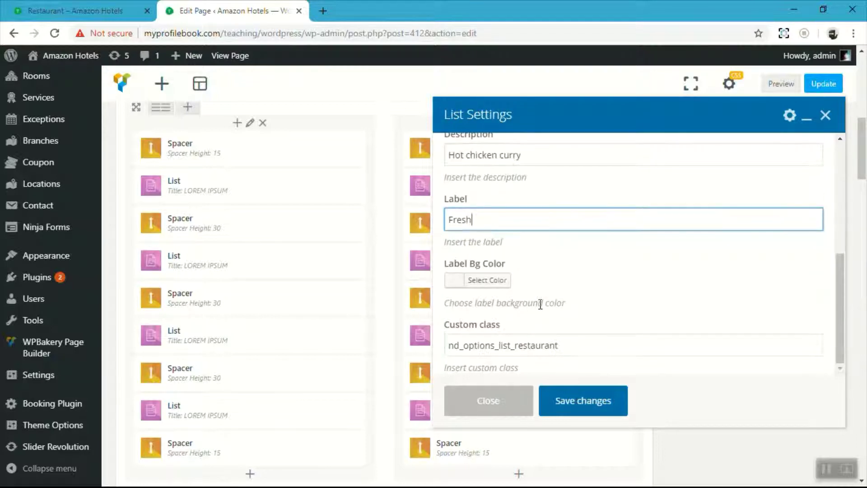
pyautogui.click(591, 409)
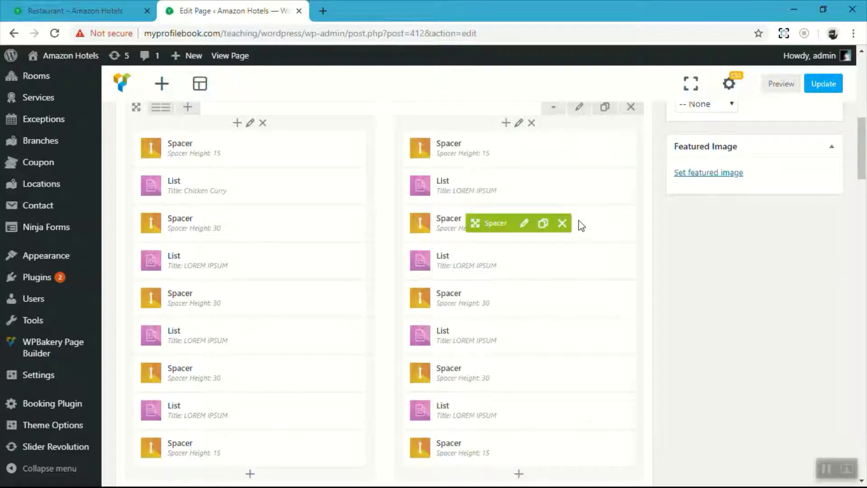
# Update the Restaurant page and reload its live version to show the edited first dish
pyautogui.click(833, 87)
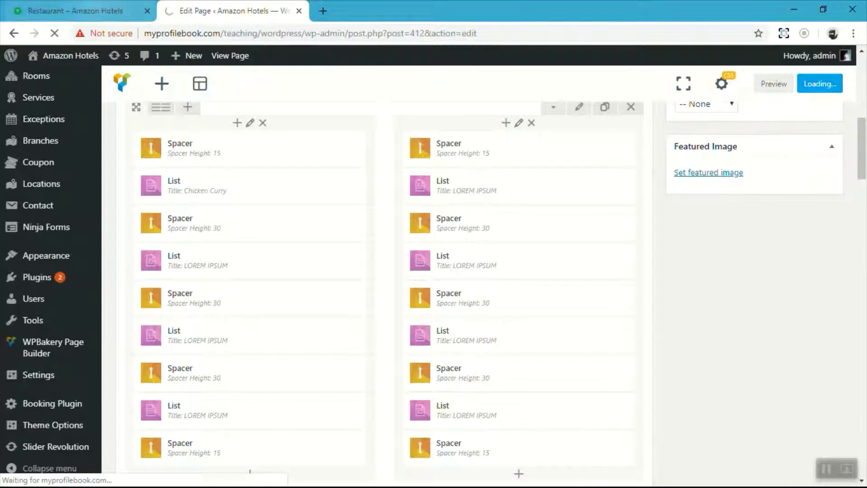
pyautogui.click(82, 11)
pyautogui.click(59, 34)
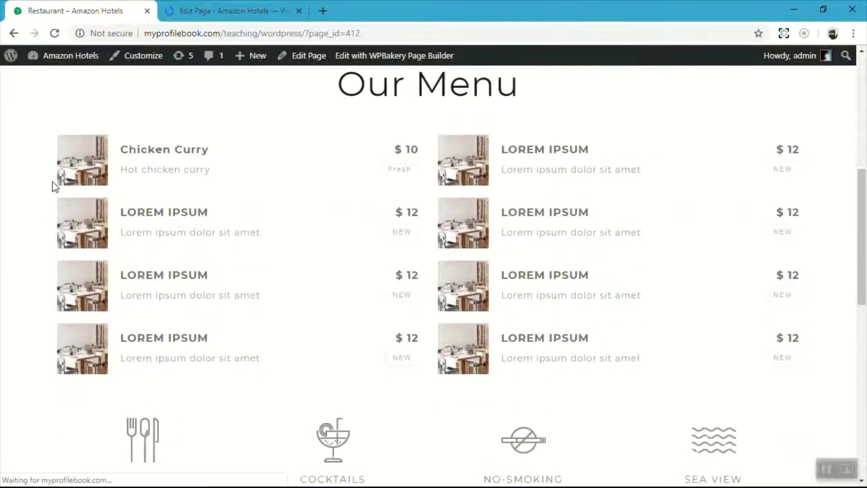
# Check the first dish on the live menu, examining its title, description, label and price
pyautogui.moveTo(122, 207); pyautogui.dragTo(204, 207)
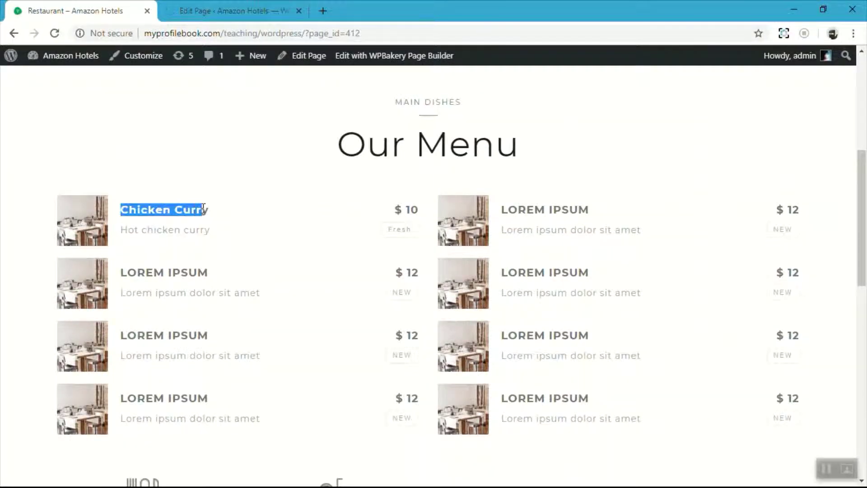
pyautogui.doubleClick(128, 230)
pyautogui.click(132, 230)
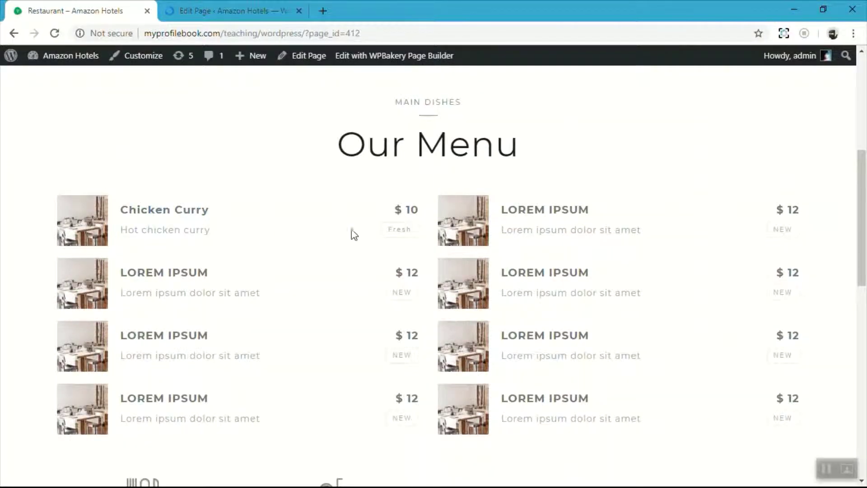
pyautogui.doubleClick(407, 229)
pyautogui.click(396, 217)
pyautogui.tripleClick(407, 207)
# Replace the Chicken Curry List element's image with blog-6.jpg from the media library and save the changes
pyautogui.click(208, 10)
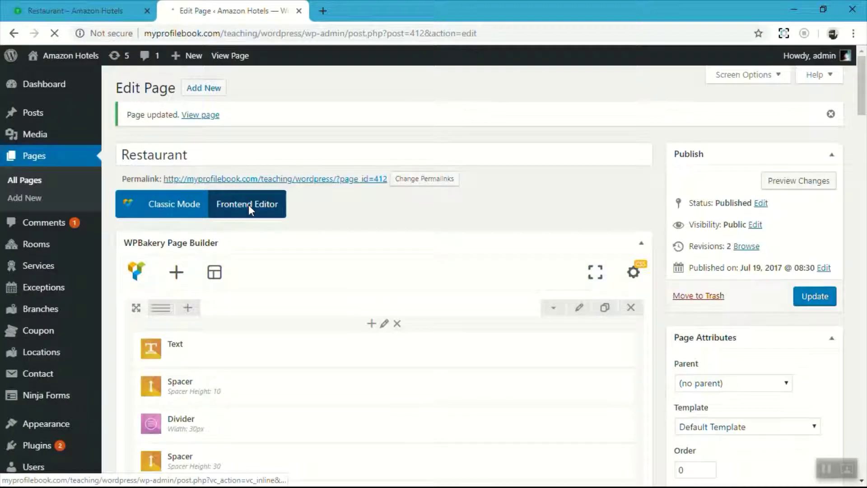
pyautogui.scroll(-7, 256, 255)
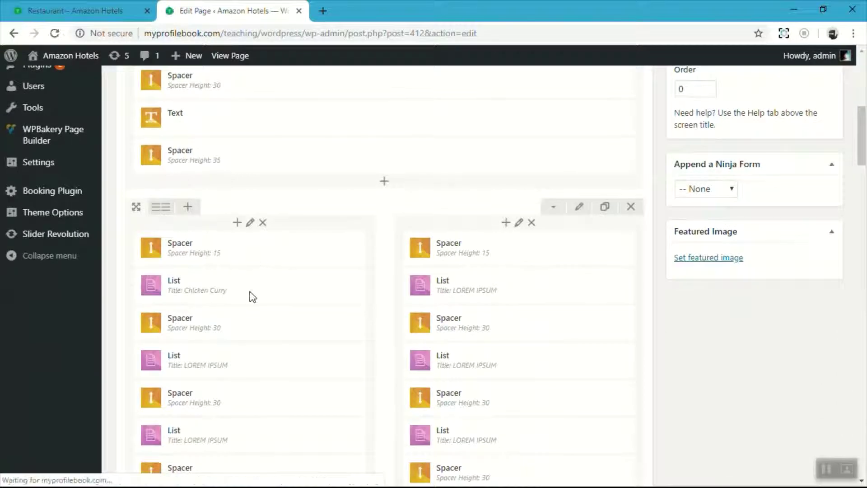
pyautogui.click(251, 250)
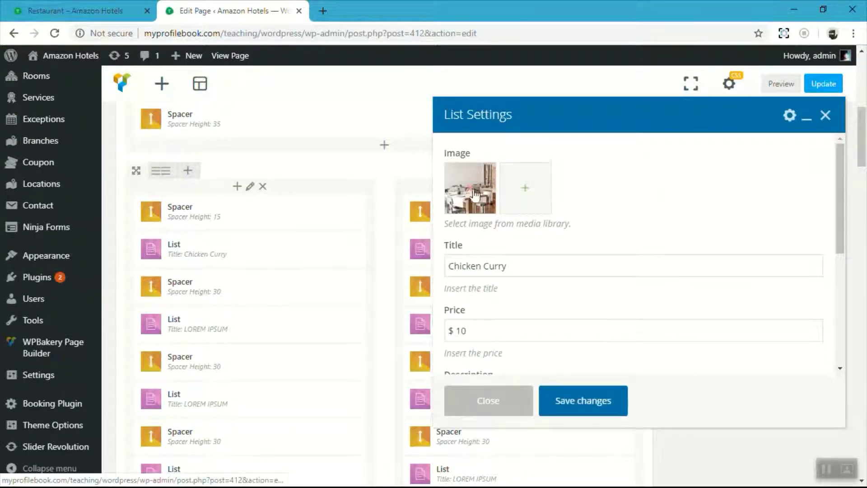
pyautogui.click(470, 194)
pyautogui.click(470, 192)
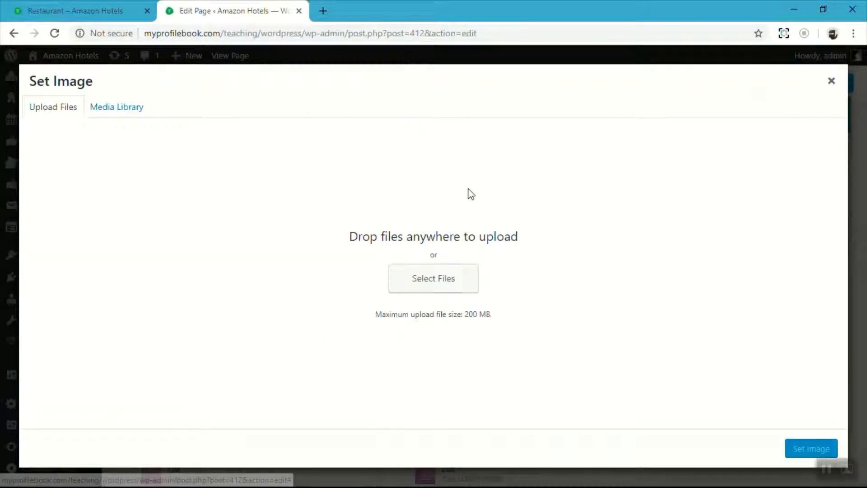
pyautogui.click(133, 109)
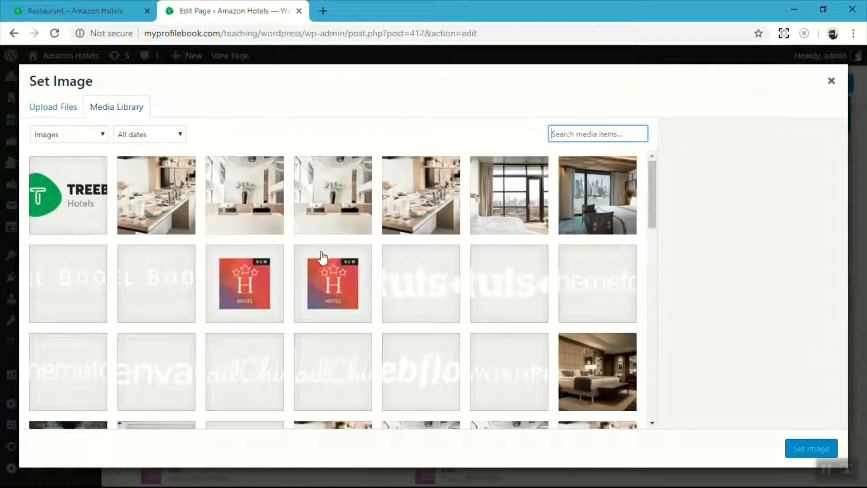
pyautogui.scroll(-4, 323, 260)
pyautogui.scroll(-3, 324, 258)
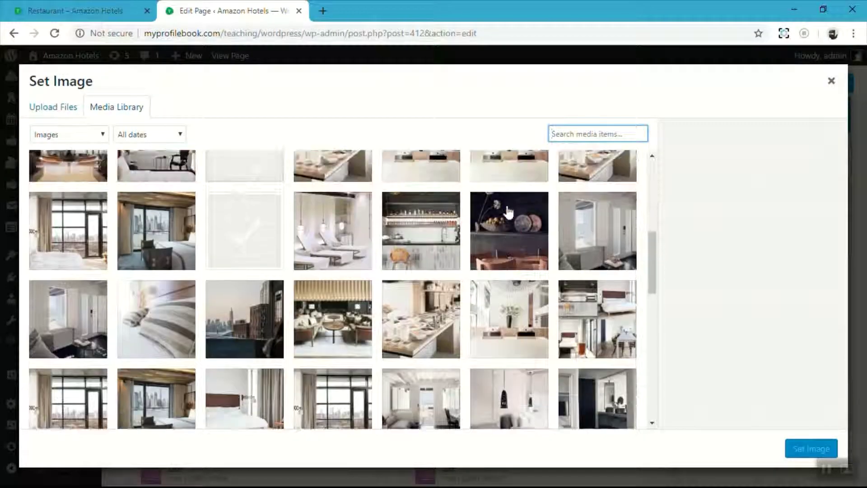
pyautogui.click(509, 212)
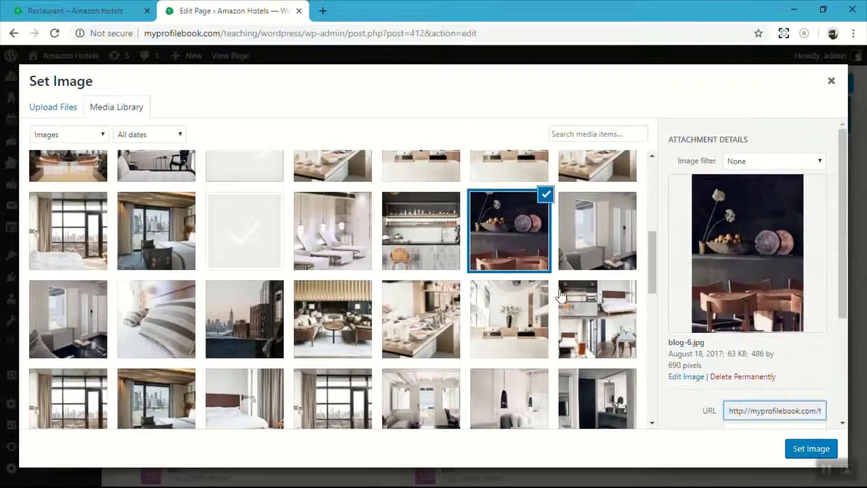
pyautogui.click(801, 450)
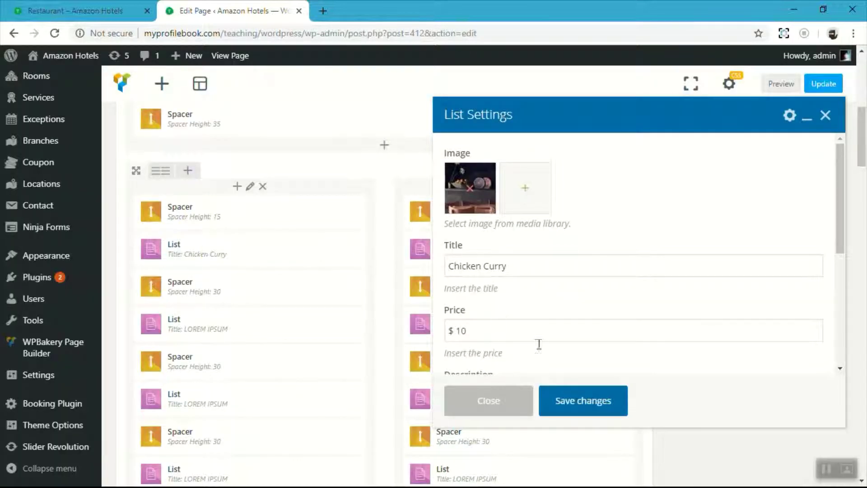
pyautogui.click(560, 400)
# Update the page and reload the live version, checking the Chicken Curry entry's image, price and label
pyautogui.click(825, 84)
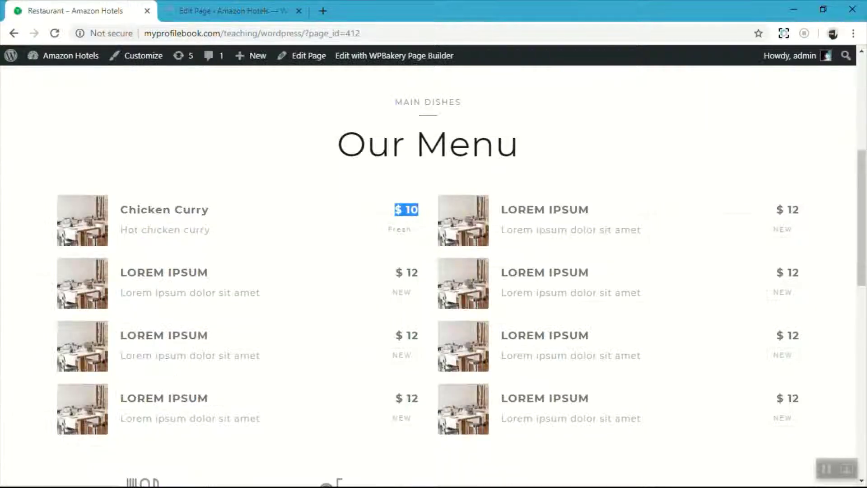
pyautogui.click(54, 33)
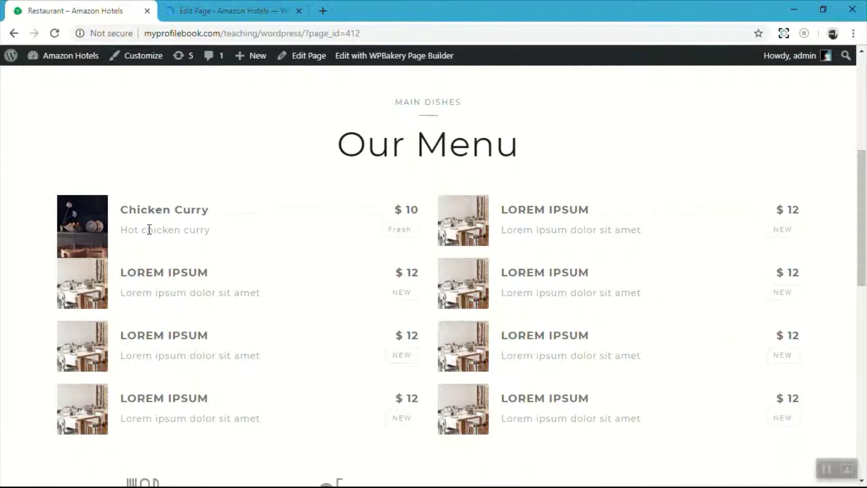
pyautogui.tripleClick(413, 203)
pyautogui.click(408, 228)
pyautogui.click(321, 237)
# Duplicate the Chicken Curry List element in the first menu column to make four copies in total
pyautogui.click(219, 10)
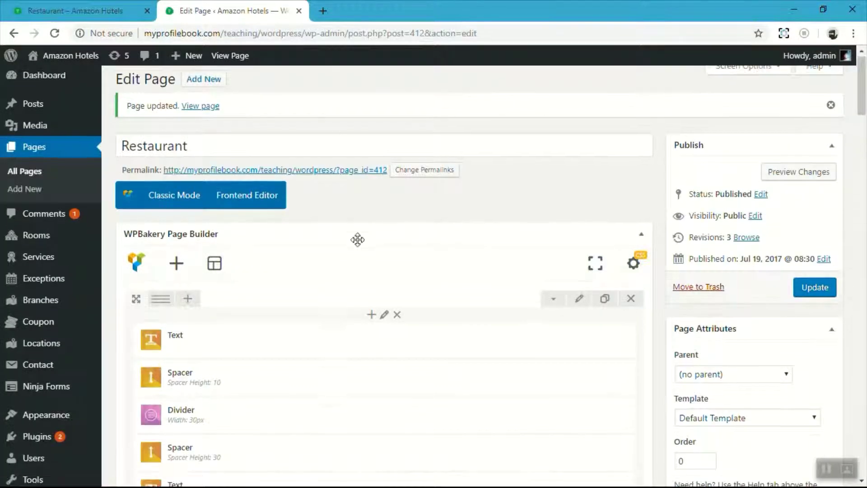
pyautogui.scroll(-7, 357, 240)
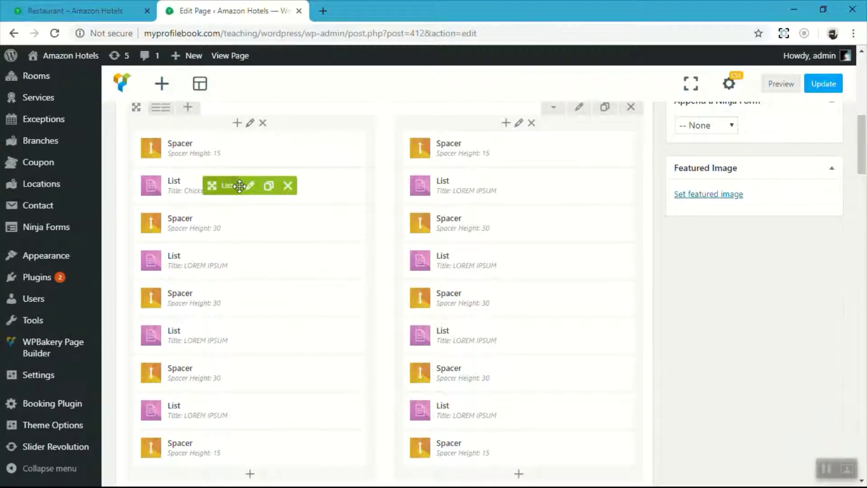
pyautogui.click(269, 185)
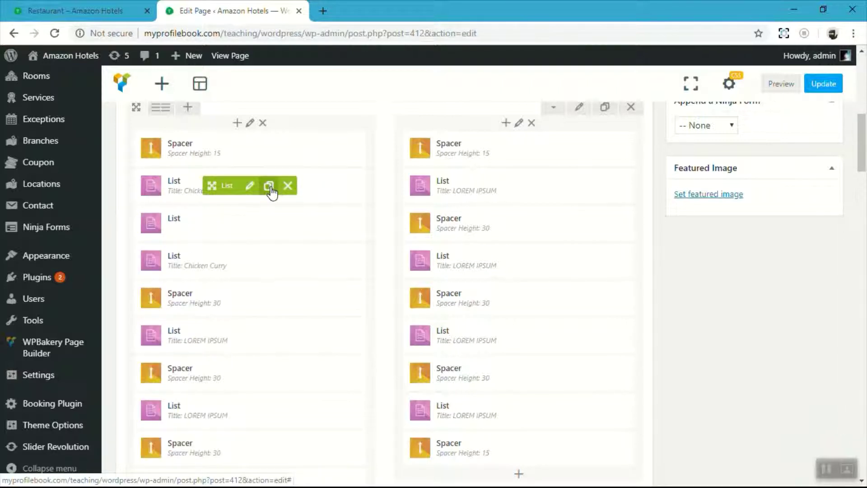
pyautogui.click(270, 187)
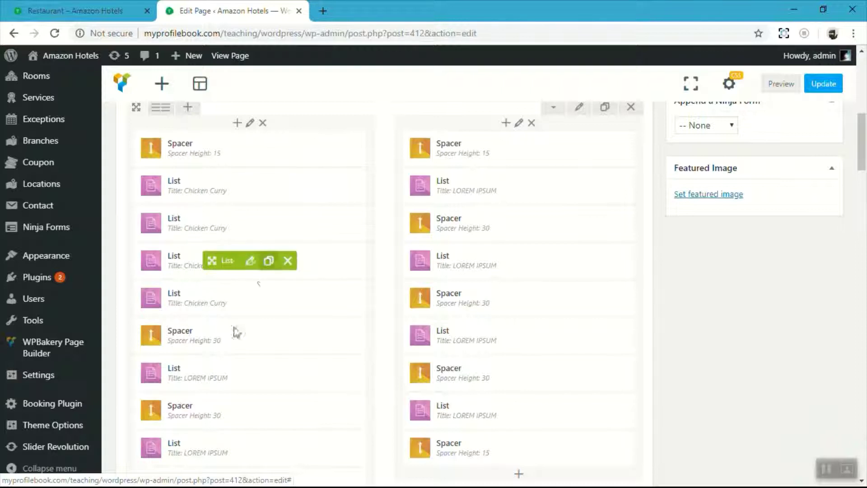
# Move the spacers up between the four Chicken Curry elements, placing the 15-high spacer after the last one
pyautogui.moveTo(212, 333); pyautogui.dragTo(218, 221)
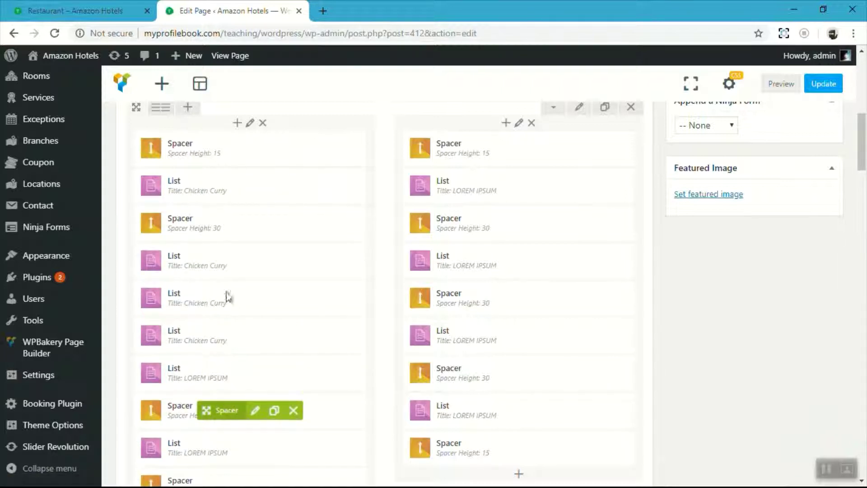
pyautogui.moveTo(228, 297); pyautogui.dragTo(225, 296)
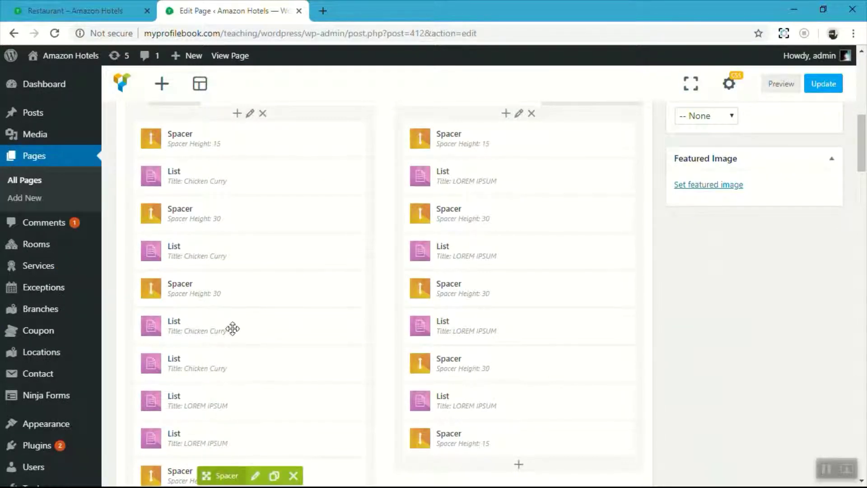
pyautogui.moveTo(233, 329)
pyautogui.mouseDown()
pyautogui.moveTo(249, 352)
pyautogui.moveTo(236, 354)
pyautogui.moveTo(224, 336)
pyautogui.moveTo(243, 335)
pyautogui.mouseUp()
# Delete the three remaining LOREM IPSUM List elements at the end of the first menu column
pyautogui.scroll(-1, 244, 335)
pyautogui.scroll(-1, 244, 335)
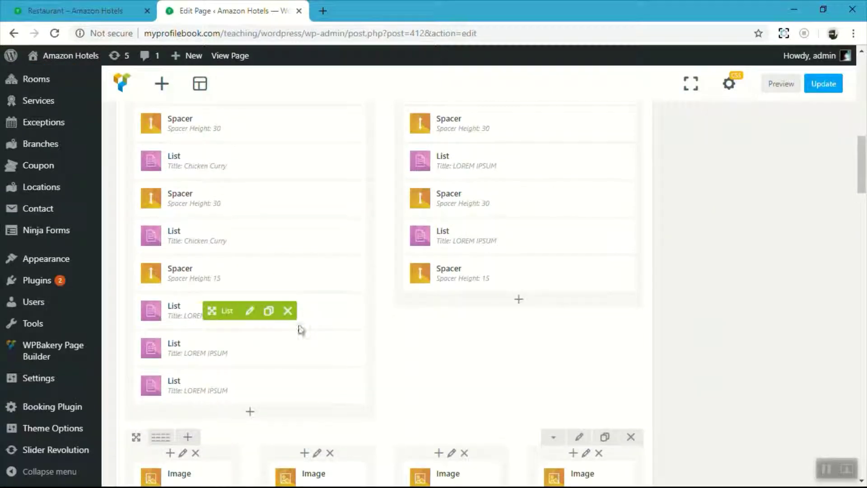
pyautogui.click(288, 311)
pyautogui.click(495, 105)
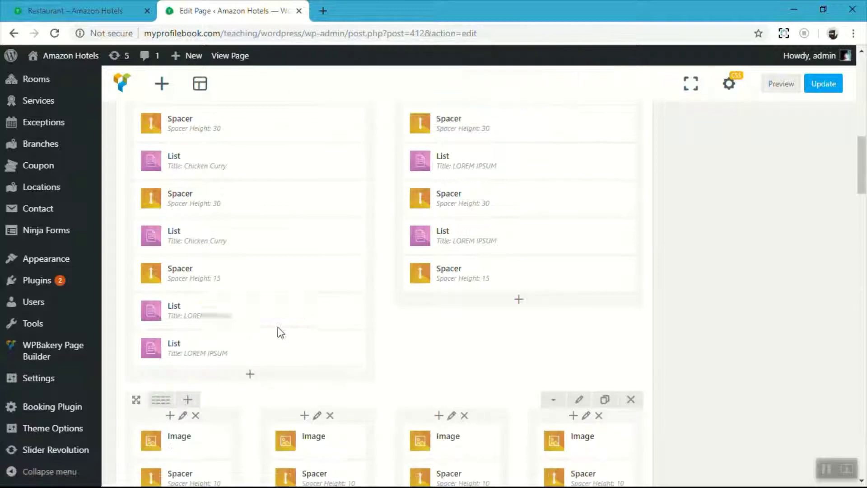
pyautogui.click(287, 311)
pyautogui.click(495, 106)
pyautogui.click(288, 311)
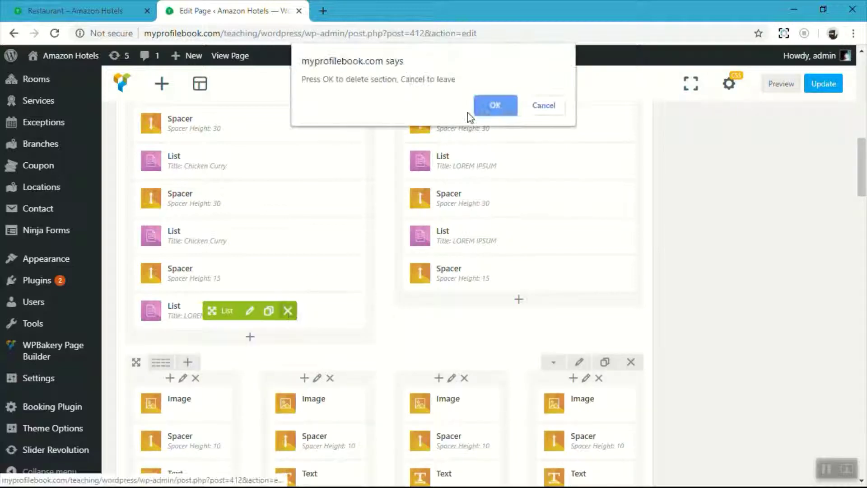
pyautogui.click(495, 106)
pyautogui.scroll(3, 564, 202)
pyautogui.scroll(3, 565, 203)
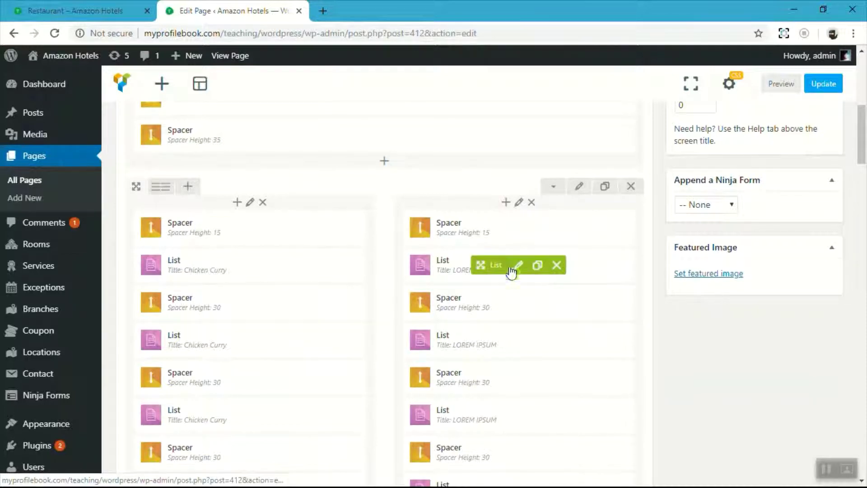
# Open the settings of the first List element in the second menu column and set its title to "Veg Curry"
pyautogui.click(519, 265)
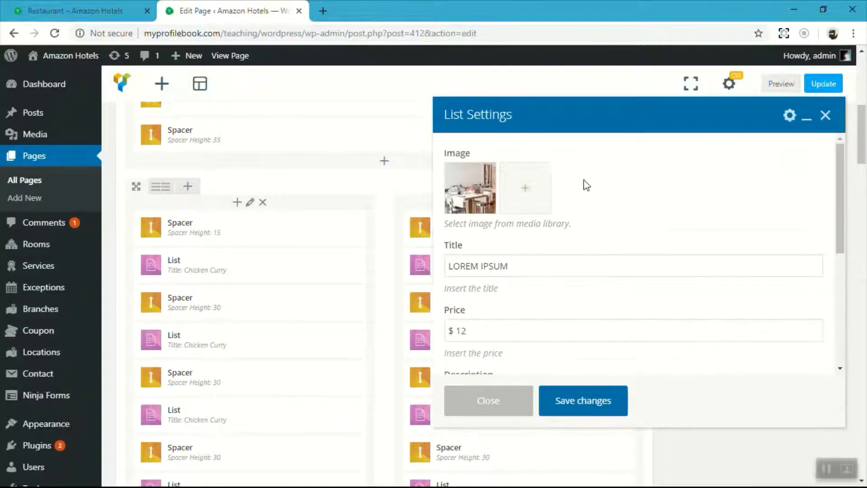
pyautogui.moveTo(509, 268); pyautogui.dragTo(447, 268)
pyautogui.write('Veg')
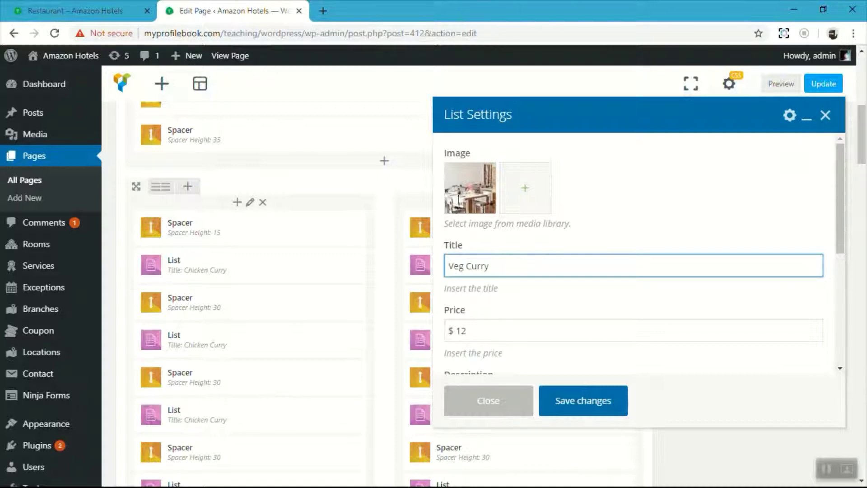
pyautogui.write(' Curry')
# Replace the Veg Curry entry's image with img-16-1.jpg, the buffet counter photo, from the media library
pyautogui.click(471, 187)
pyautogui.click(135, 116)
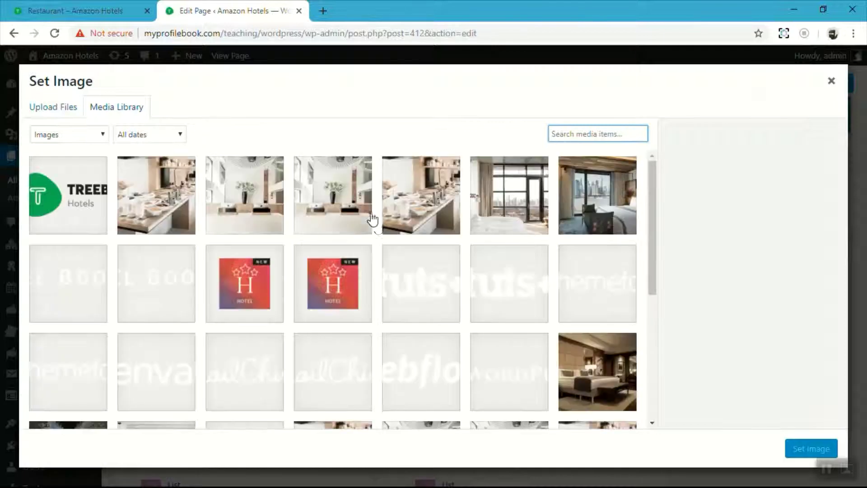
pyautogui.scroll(-3, 552, 341)
pyautogui.click(595, 251)
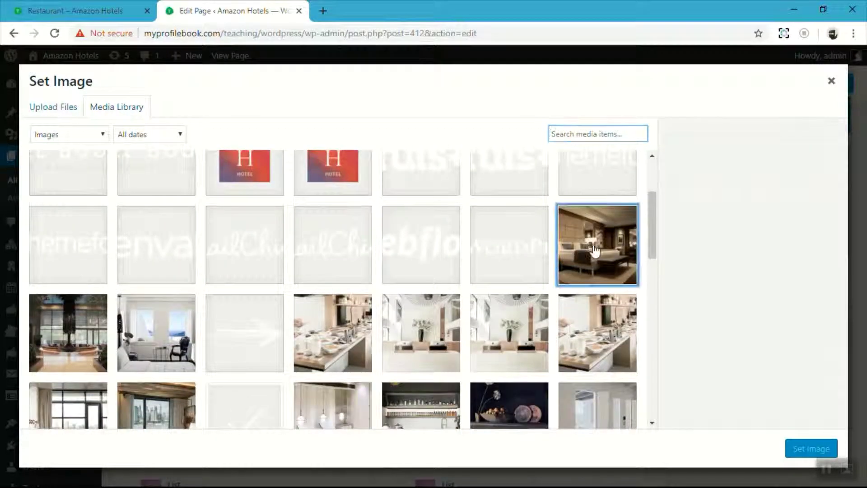
pyautogui.click(598, 333)
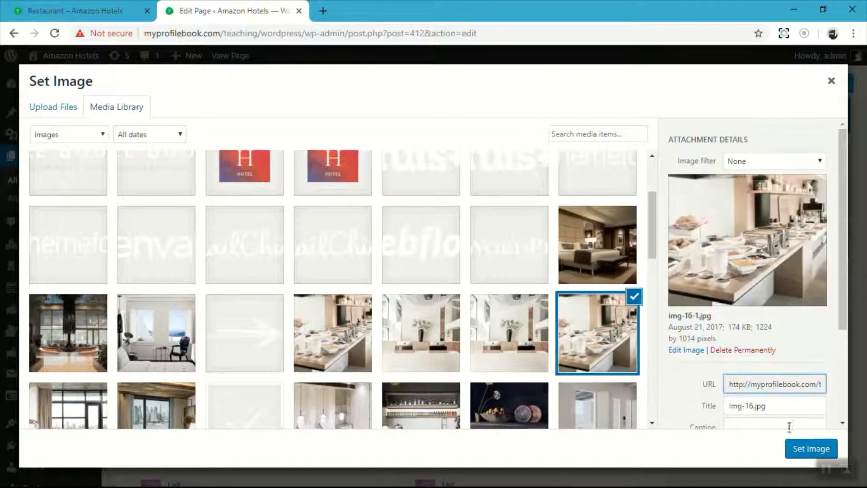
pyautogui.click(569, 295)
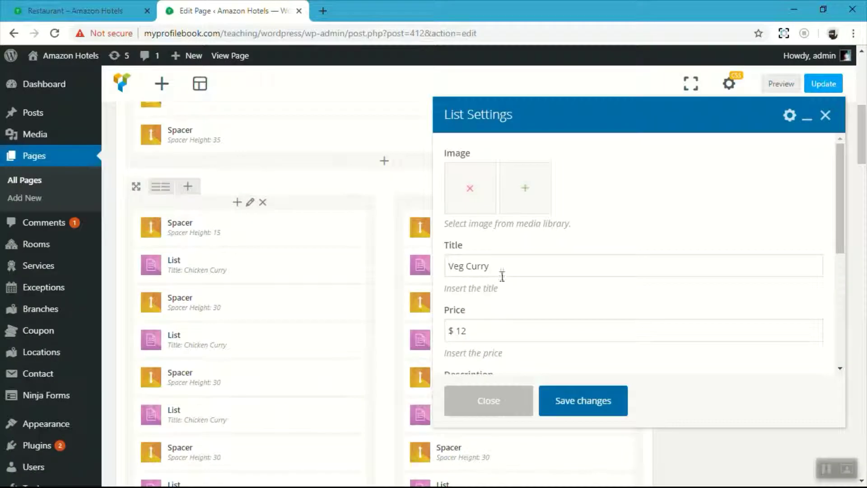
# Set the Veg Curry entry's price to $ 5 and its description to "Amazing great veg curry"
pyautogui.scroll(-1, 513, 337)
pyautogui.moveTo(469, 264); pyautogui.dragTo(458, 262)
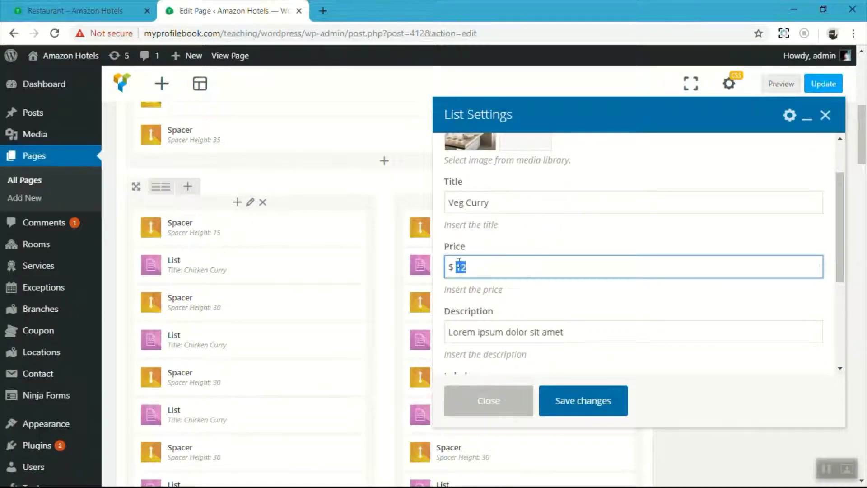
pyautogui.write('5')
pyautogui.moveTo(562, 332); pyautogui.dragTo(438, 338)
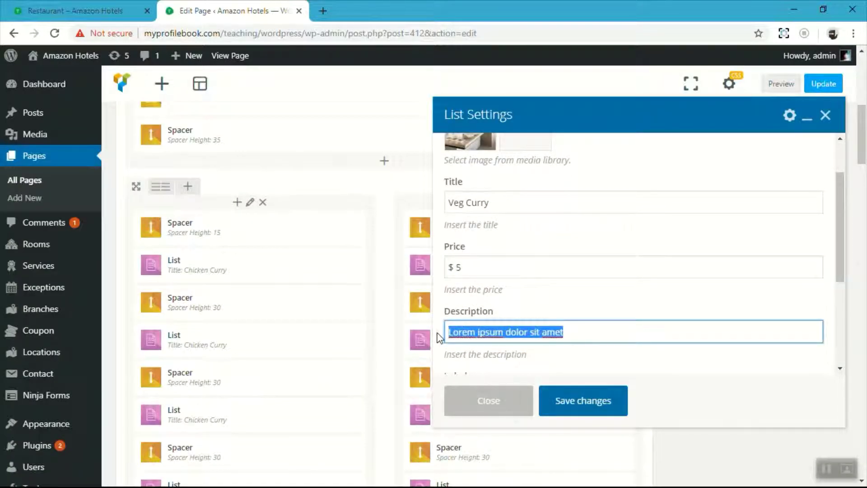
pyautogui.press('BackSpace')
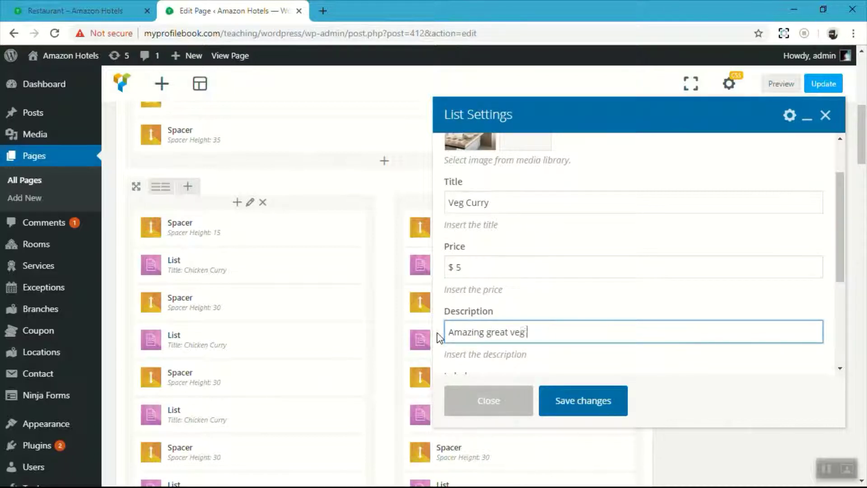
# Set the Veg Curry entry's label to "Fresh" and save the List settings
pyautogui.scroll(-4, 501, 287)
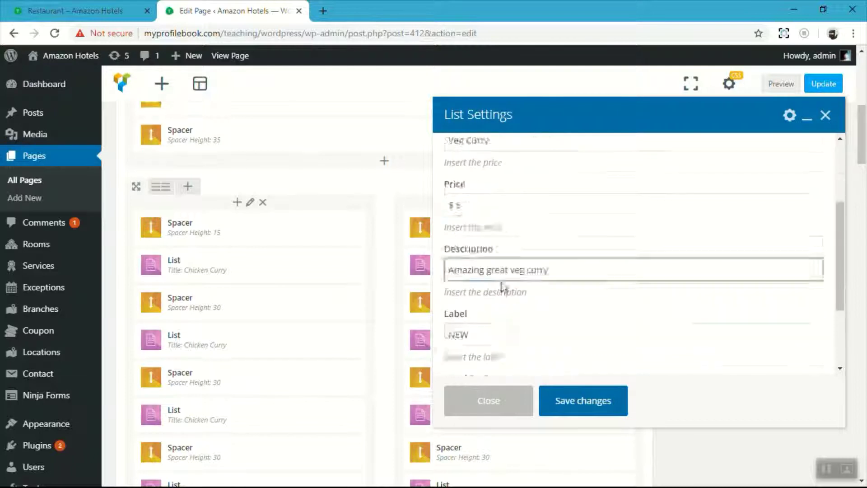
pyautogui.moveTo(499, 222); pyautogui.dragTo(439, 232)
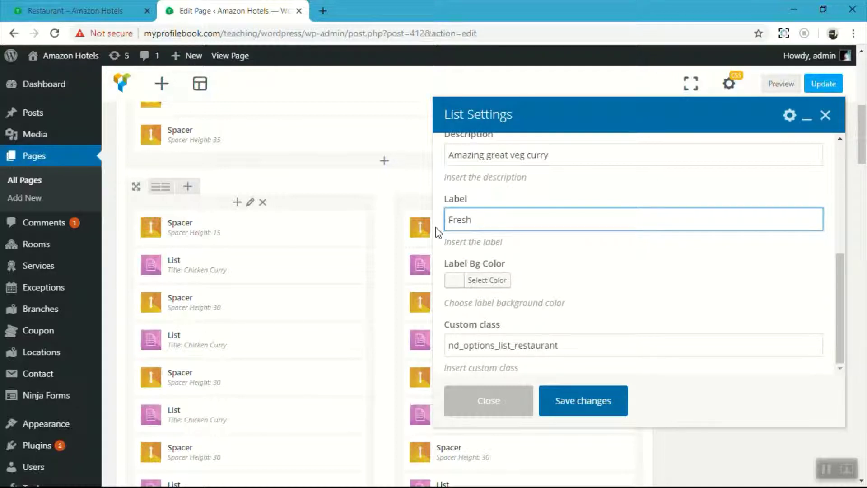
pyautogui.click(607, 392)
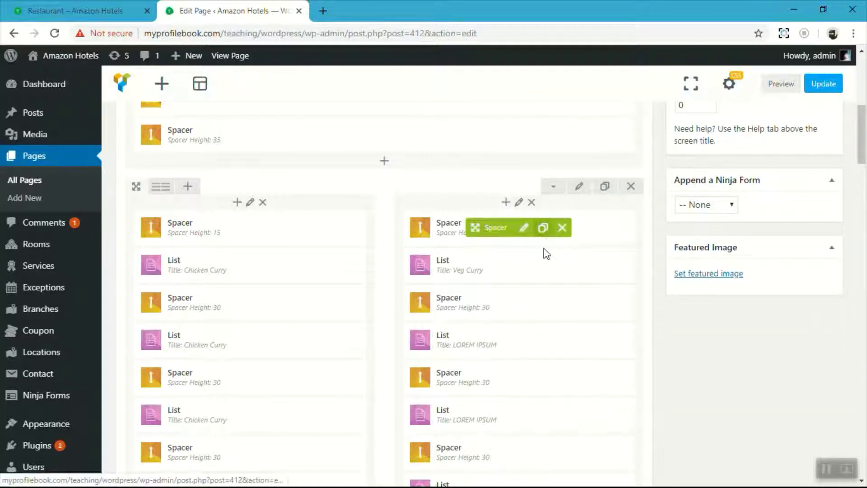
# Delete one 30-high Spacer and one LOREM IPSUM List element from the second menu column
pyautogui.scroll(-1, 542, 285)
pyautogui.scroll(-2, 542, 284)
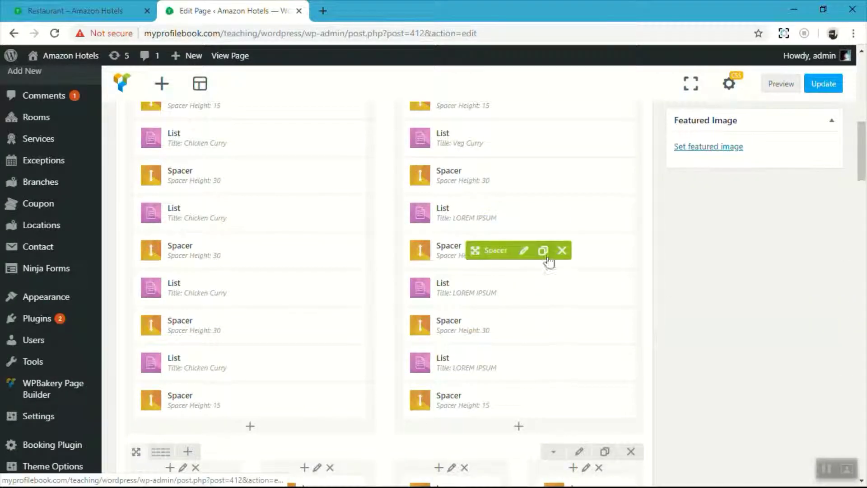
pyautogui.click(562, 252)
pyautogui.click(496, 106)
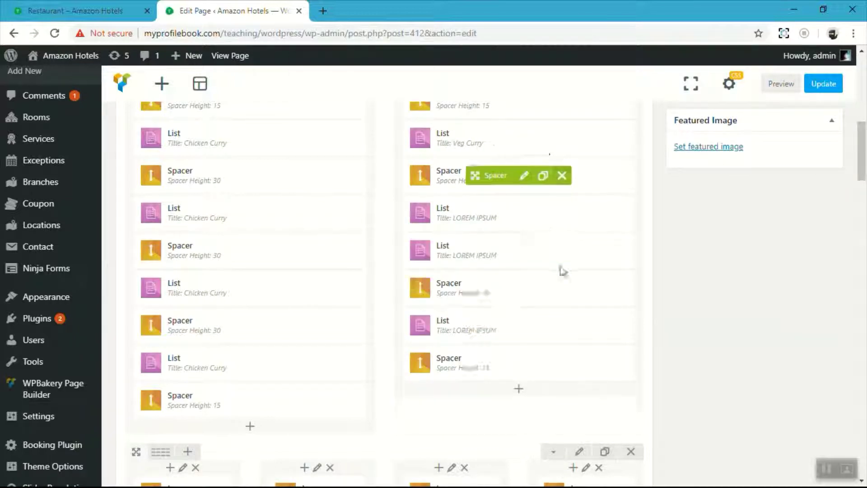
pyautogui.click(557, 251)
pyautogui.click(496, 105)
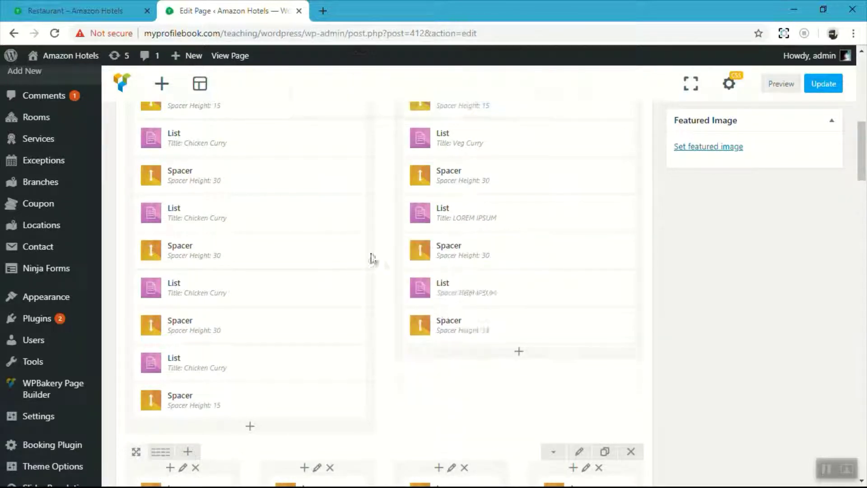
# Delete one 30-high Spacer and one Chicken Curry List element from the first menu column, cancelling any further deletion
pyautogui.click(293, 250)
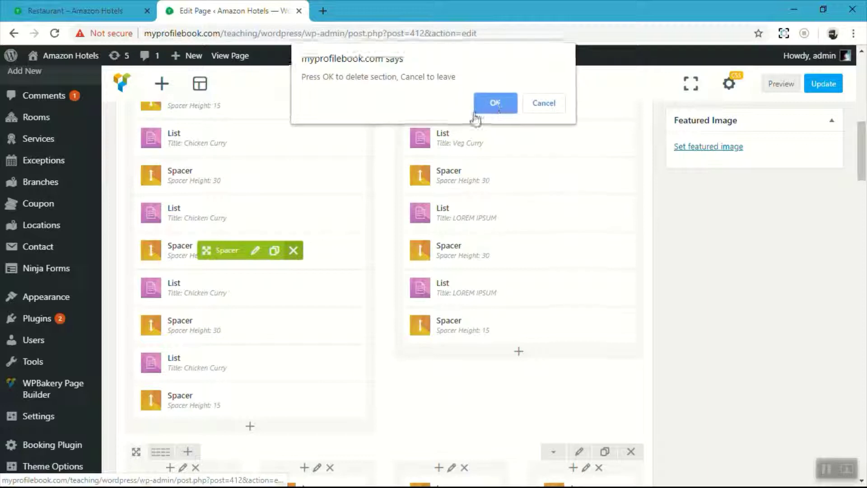
pyautogui.click(496, 105)
pyautogui.click(288, 250)
pyautogui.click(495, 105)
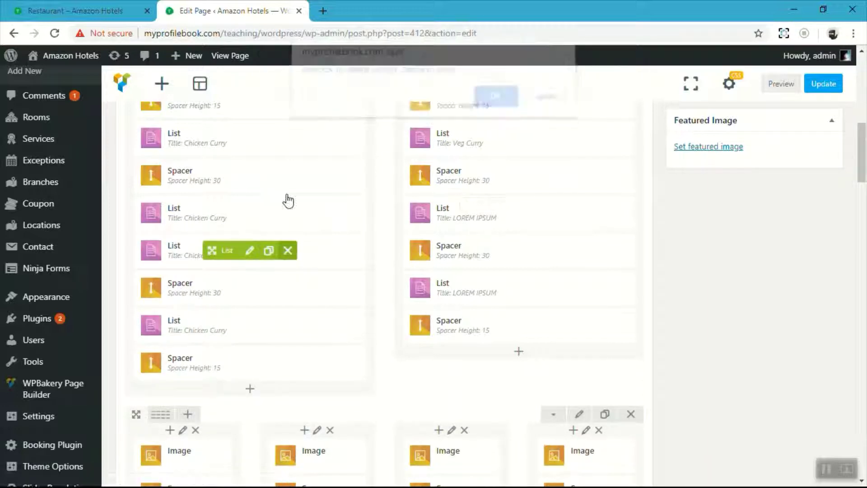
pyautogui.click(293, 250)
pyautogui.click(543, 105)
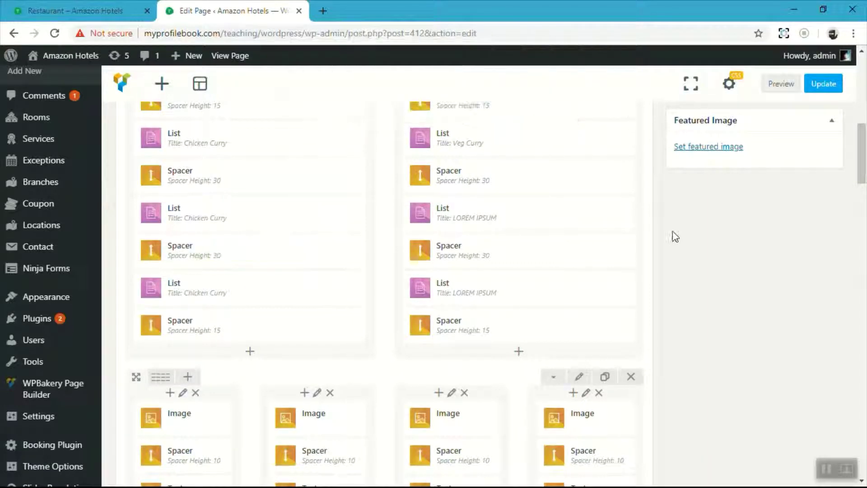
# Update the page and reload the live Restaurant page at its Our Menu section
pyautogui.scroll(10, 673, 236)
pyautogui.click(815, 185)
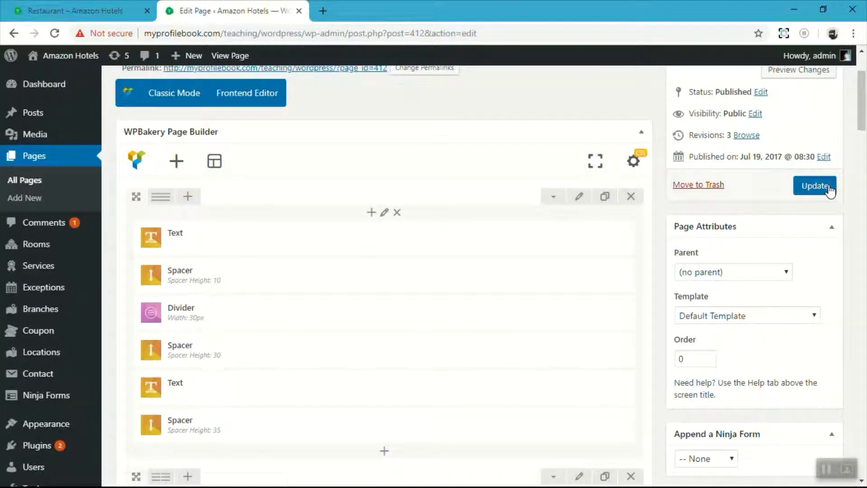
pyautogui.click(75, 11)
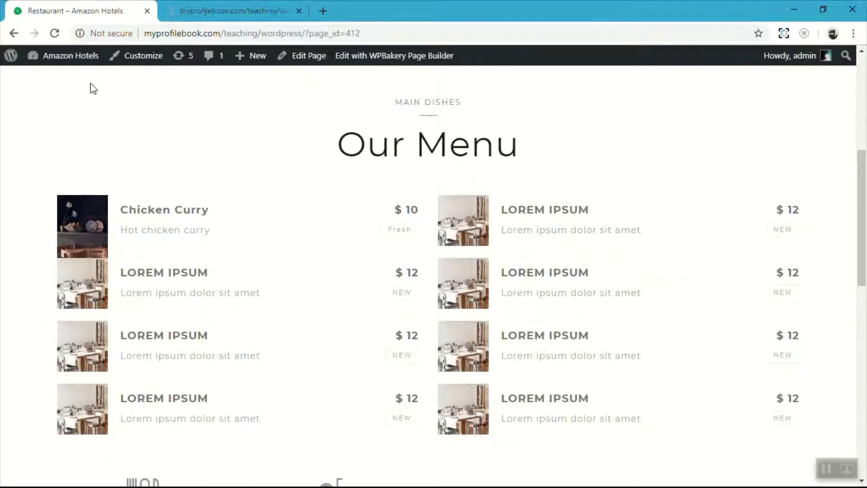
pyautogui.scroll(-2, 85, 142)
pyautogui.scroll(2, 86, 140)
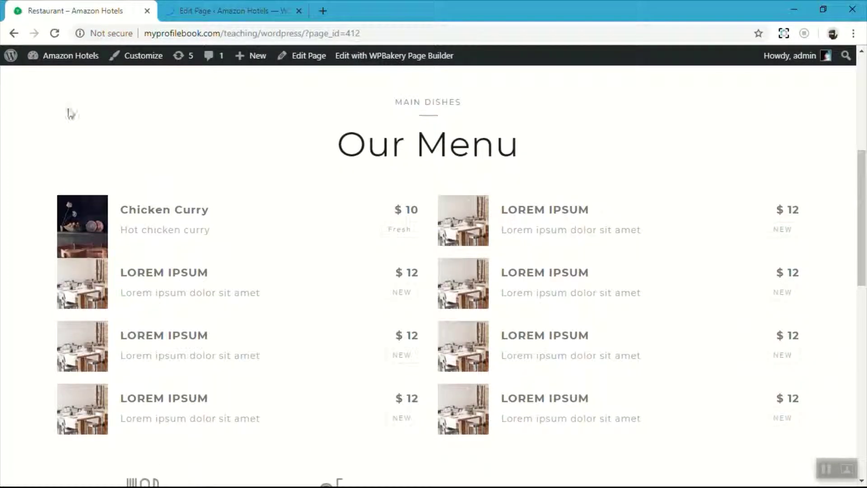
pyautogui.click(55, 35)
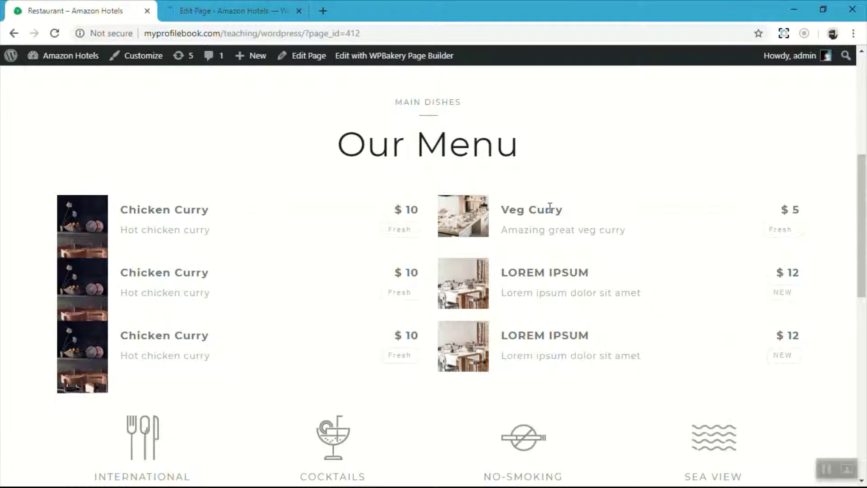
# Check the live page's two menu columns and the row of captioned icons below them
pyautogui.scroll(-3, 558, 227)
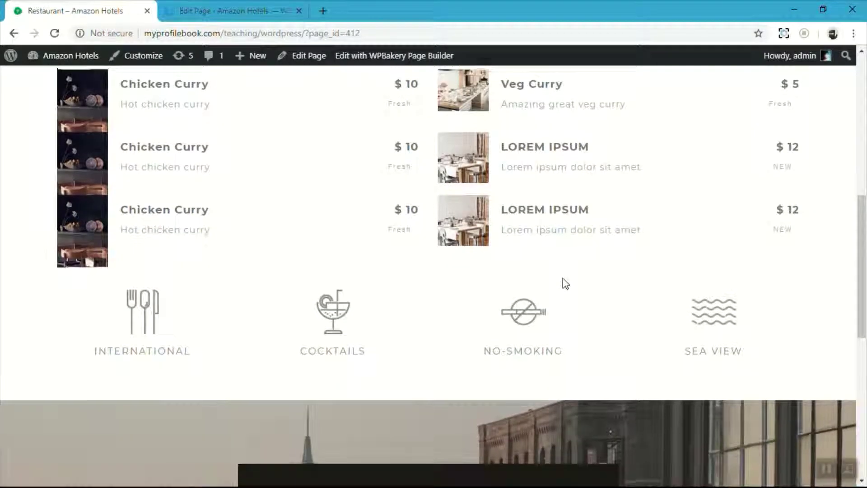
pyautogui.scroll(3, 564, 283)
pyautogui.scroll(-2, 362, 287)
pyautogui.scroll(-1, 355, 294)
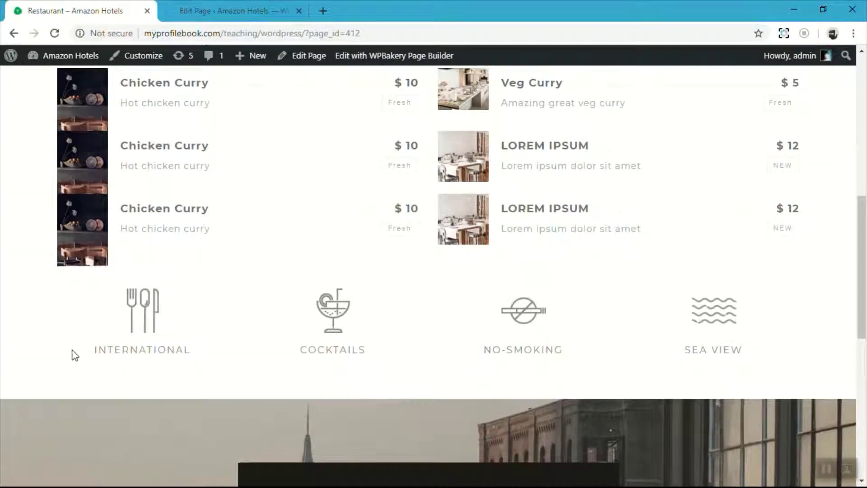
pyautogui.moveTo(74, 355); pyautogui.dragTo(195, 358)
pyautogui.click(195, 358)
pyautogui.scroll(-2, 195, 358)
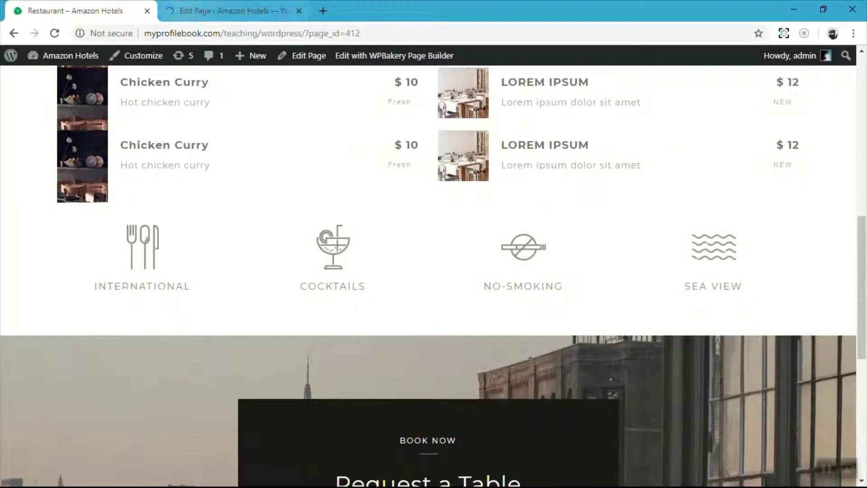
# Locate the four-column Image and Text row in the page editor and compare it with the live page's icon captions
pyautogui.click(203, 11)
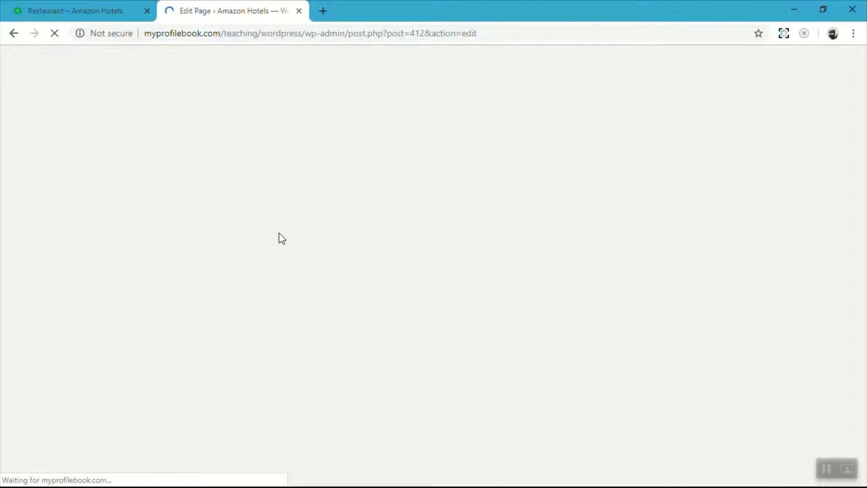
pyautogui.scroll(-10, 282, 237)
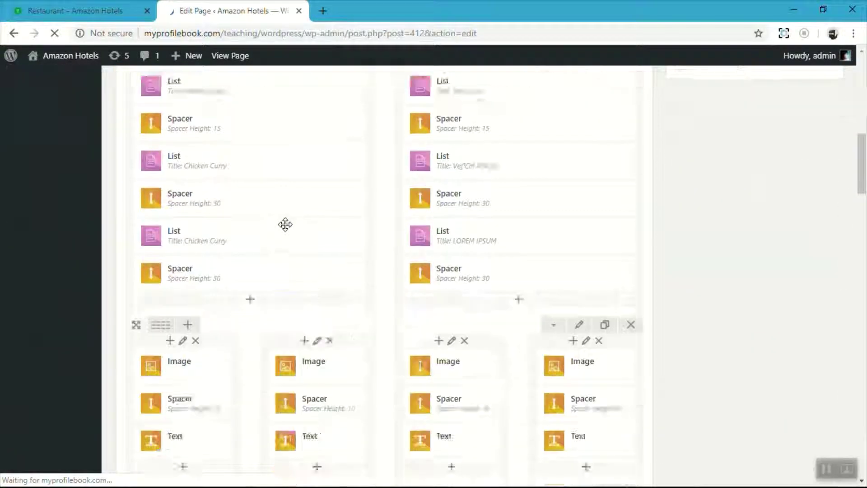
pyautogui.scroll(-4, 285, 225)
pyautogui.scroll(2, 287, 229)
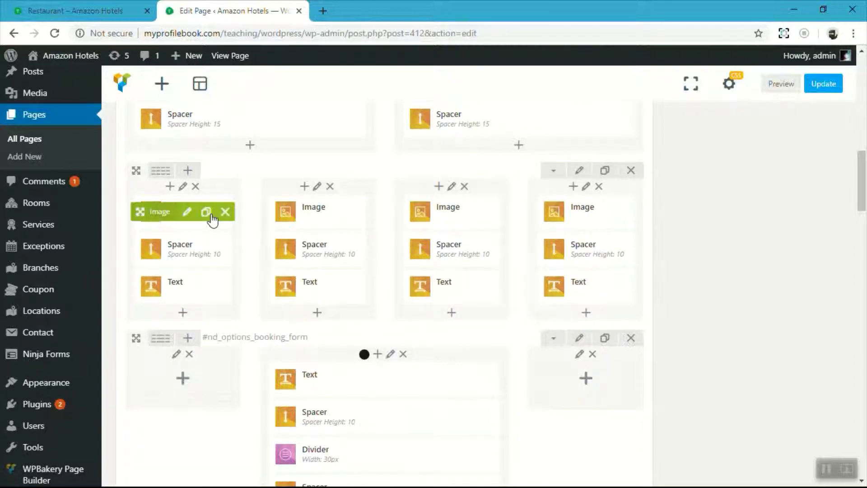
pyautogui.click(74, 10)
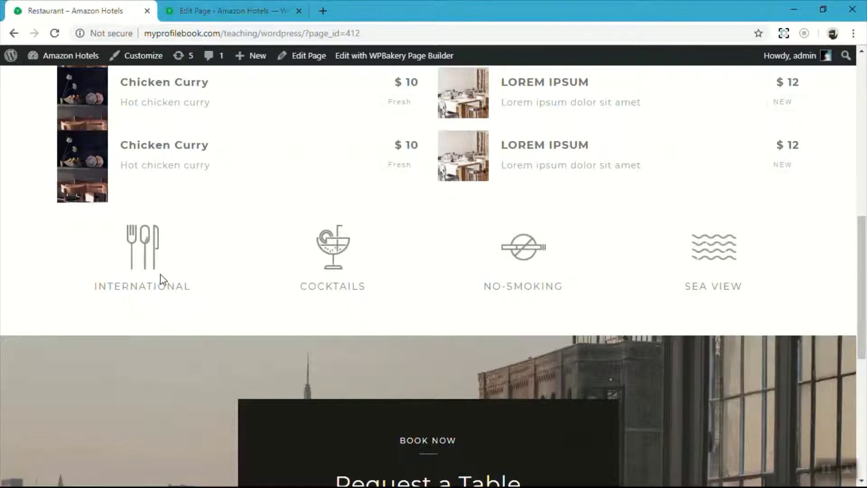
pyautogui.moveTo(94, 285); pyautogui.dragTo(203, 290)
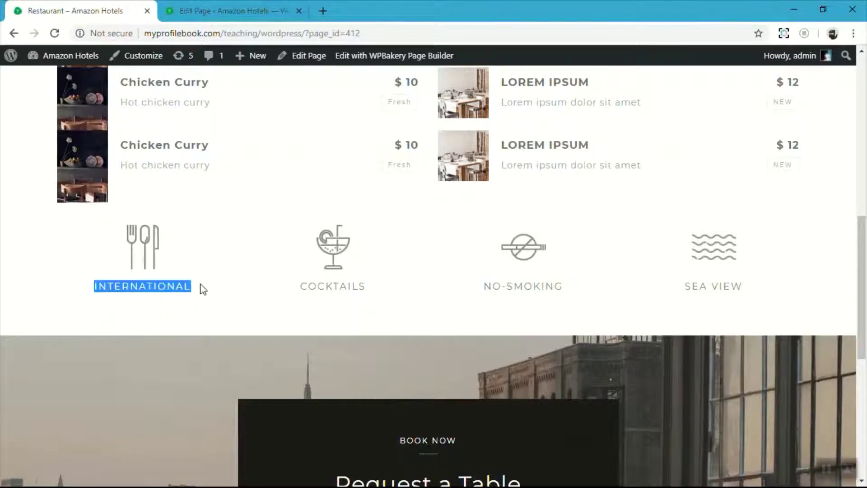
pyautogui.click(208, 307)
# Change the INTERNATIONAL caption in the icon row's first column to "Organic" and save the Text settings
pyautogui.click(233, 10)
pyautogui.moveTo(187, 295)
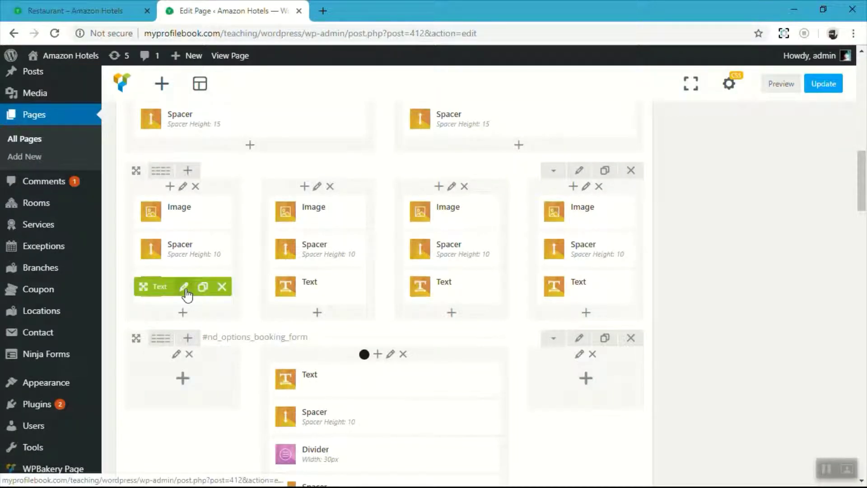
pyautogui.click(77, 11)
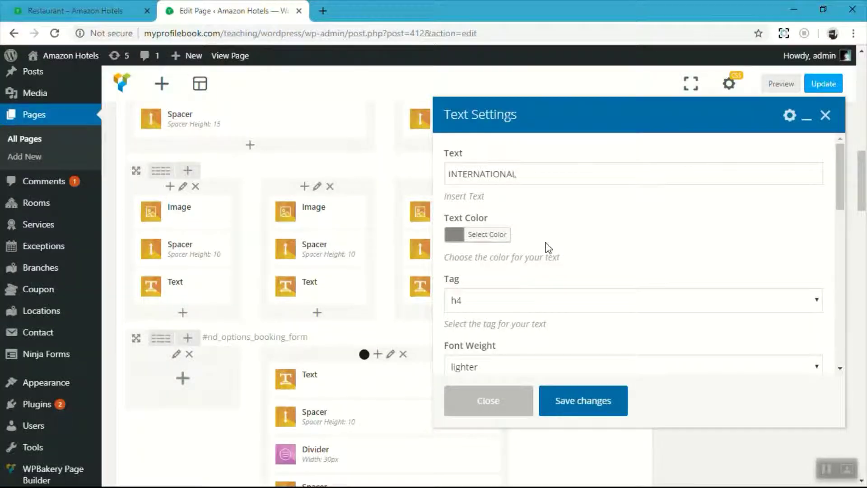
pyautogui.click(461, 175)
pyautogui.hotkey('ctrl', 'a')
pyautogui.press('BackSpace')
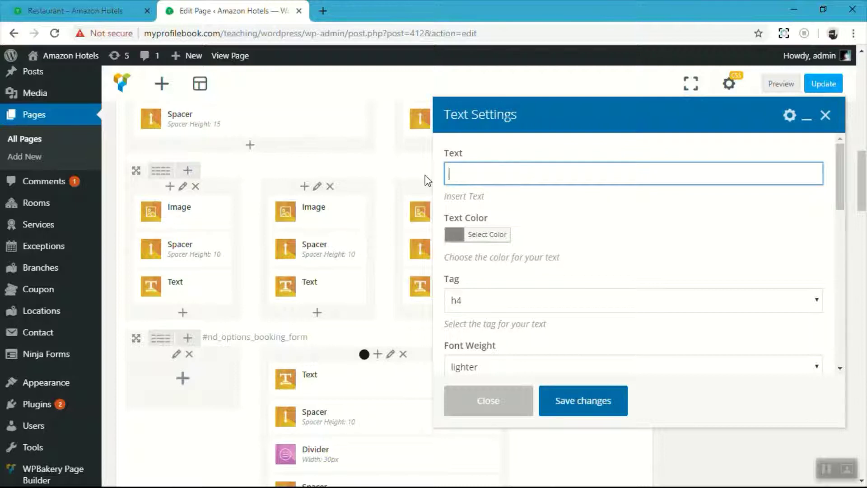
pyautogui.write('Organic')
pyautogui.click(581, 418)
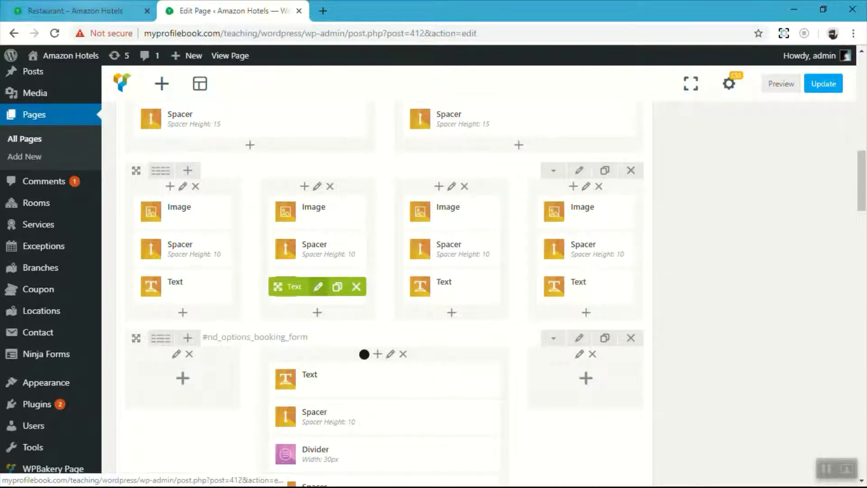
# Check the second icon's caption on the live page and change COCKTAILS to "Drinks" in the second column's Text settings
pyautogui.hotkey('ctrl', '1')
pyautogui.tripleClick(381, 297)
pyautogui.hotkey('ctrl', '2')
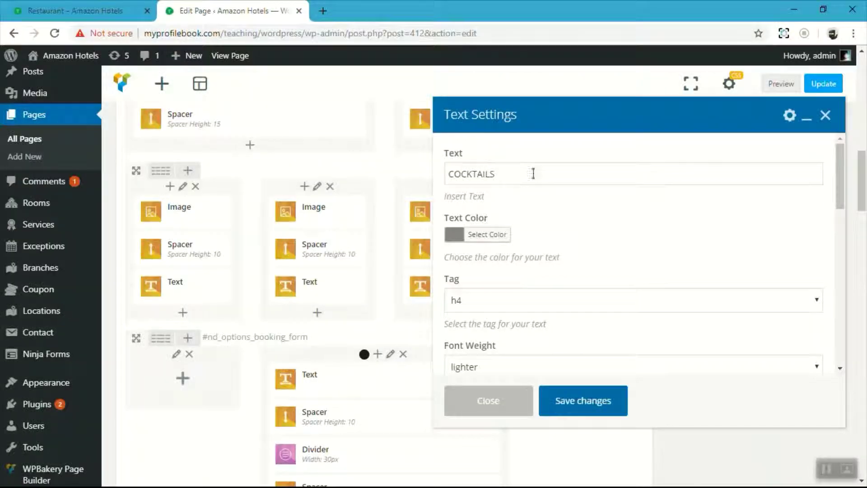
pyautogui.moveTo(533, 172); pyautogui.dragTo(420, 179)
pyautogui.write('Drinks')
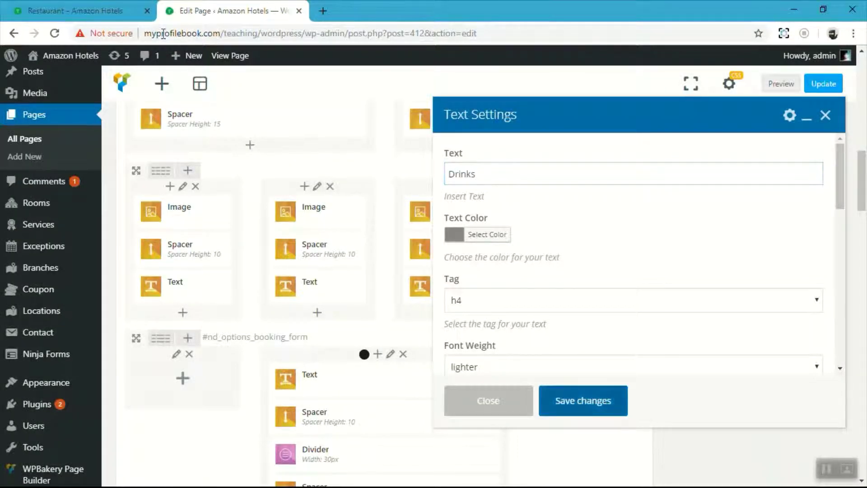
# Check the remaining captions on the live page, change the fourth column's SEA VIEW caption to "Fresh water", and save the Text settings
pyautogui.hotkey('ctrl', '1')
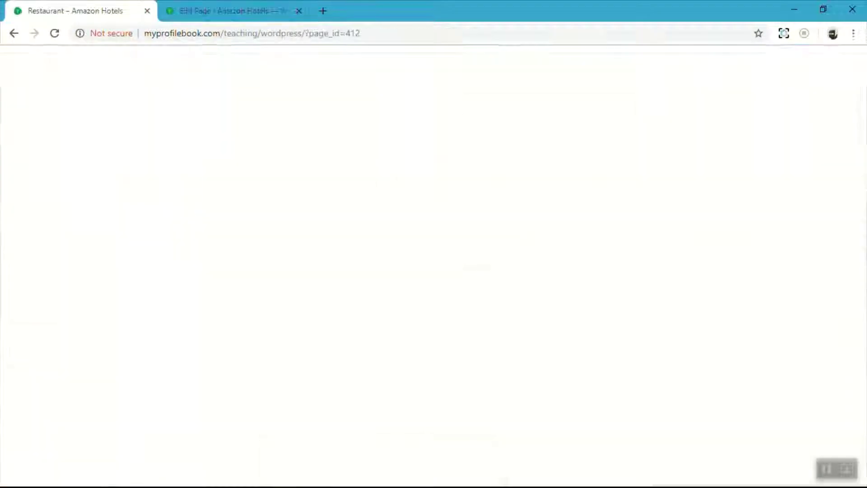
pyautogui.tripleClick(580, 295)
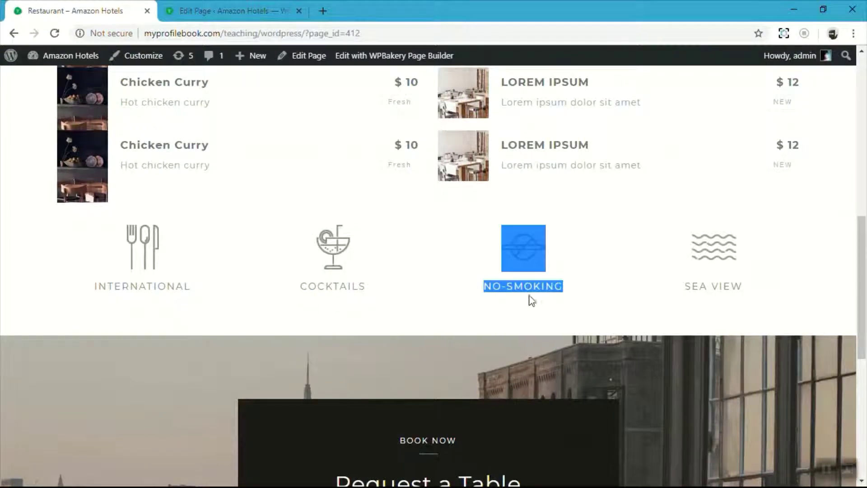
pyautogui.click(770, 291)
pyautogui.tripleClick(590, 294)
pyautogui.click(416, 157)
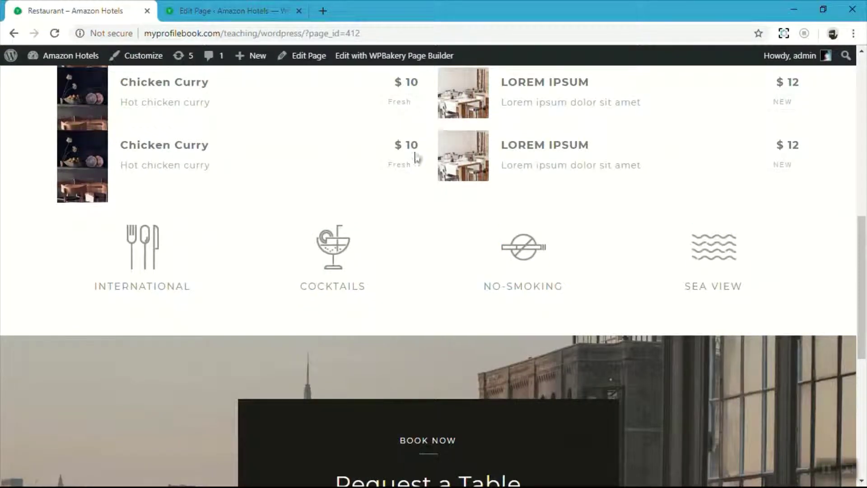
pyautogui.click(203, 11)
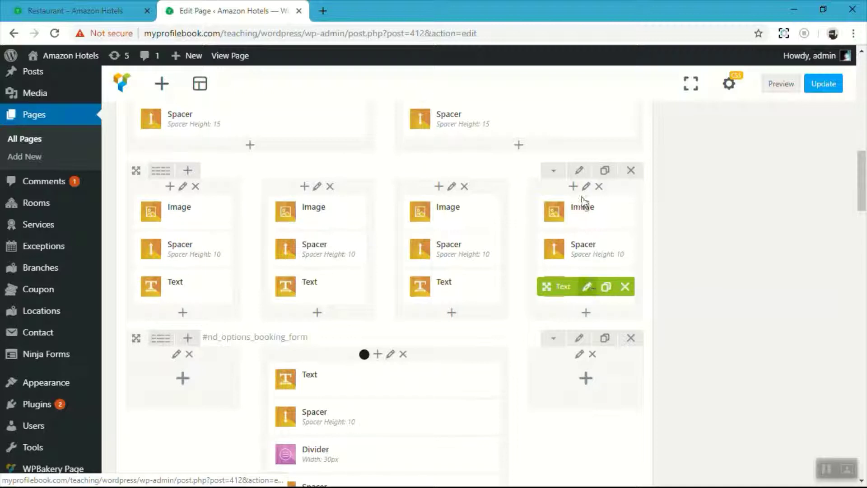
pyautogui.click(588, 287)
pyautogui.moveTo(506, 170); pyautogui.dragTo(435, 174)
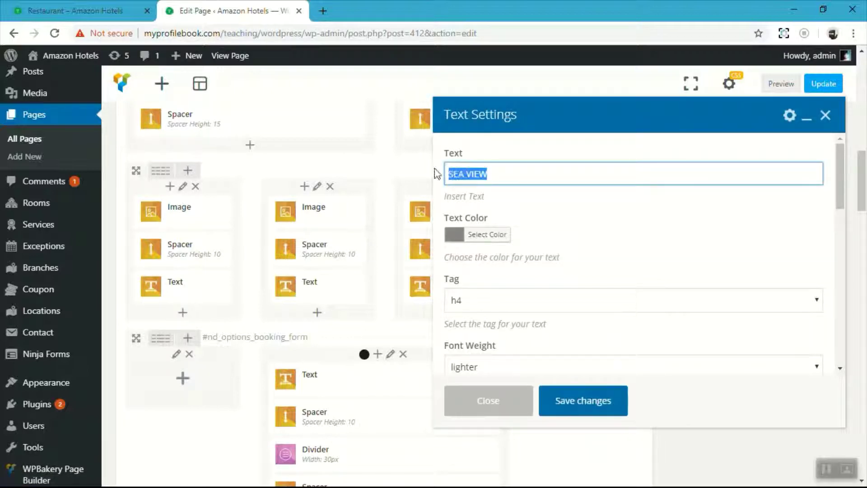
pyautogui.write('Fresh ')
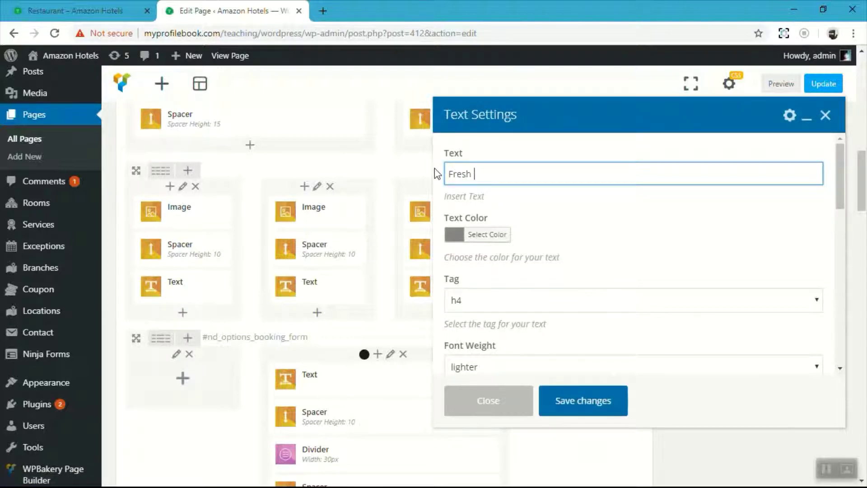
pyautogui.write('water')
pyautogui.click(616, 409)
# Update the page, reload the live Restaurant page, and check the captions in the icon row
pyautogui.scroll(-3, 545, 230)
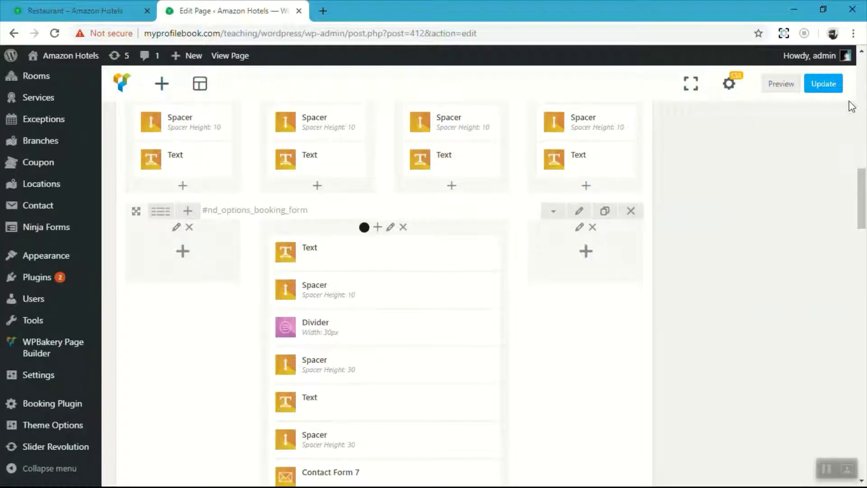
pyautogui.click(824, 84)
pyautogui.click(77, 10)
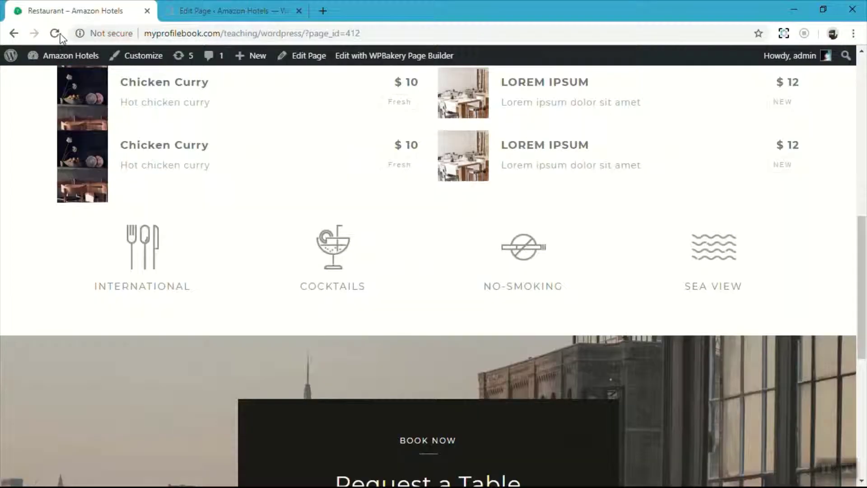
pyautogui.click(56, 34)
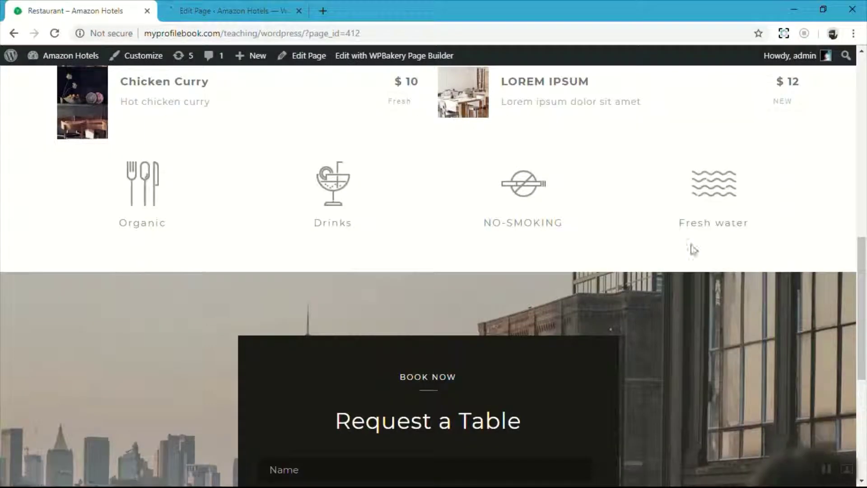
pyautogui.moveTo(679, 223); pyautogui.dragTo(748, 224)
pyautogui.moveTo(562, 222); pyautogui.dragTo(455, 227)
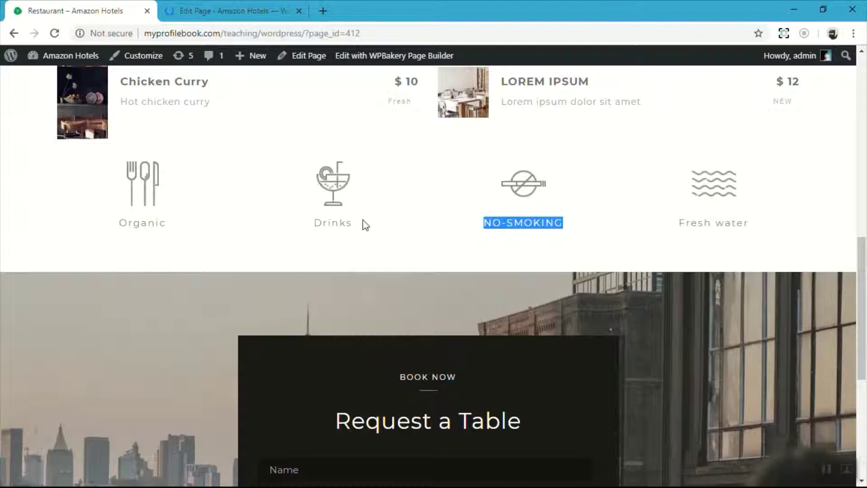
pyautogui.moveTo(366, 225); pyautogui.dragTo(83, 236)
pyautogui.click(85, 233)
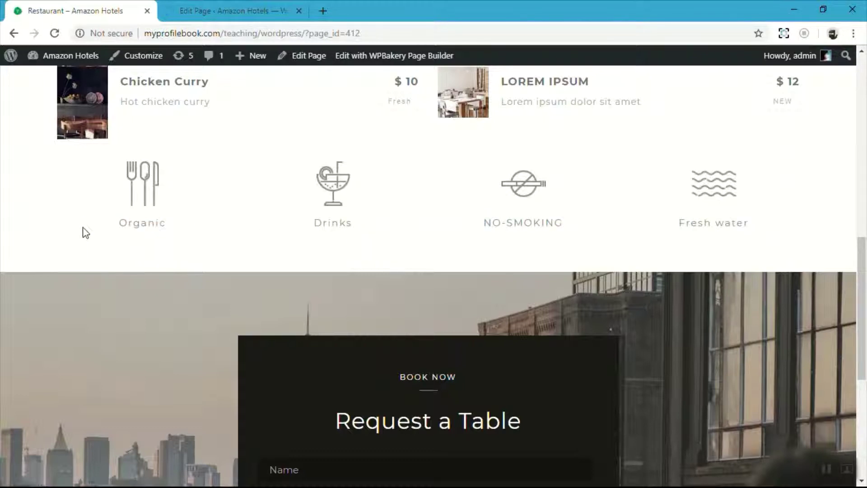
# Return to the page editor and remove the cutlery icon from the Image element in the icon row's first column
pyautogui.click(175, 18)
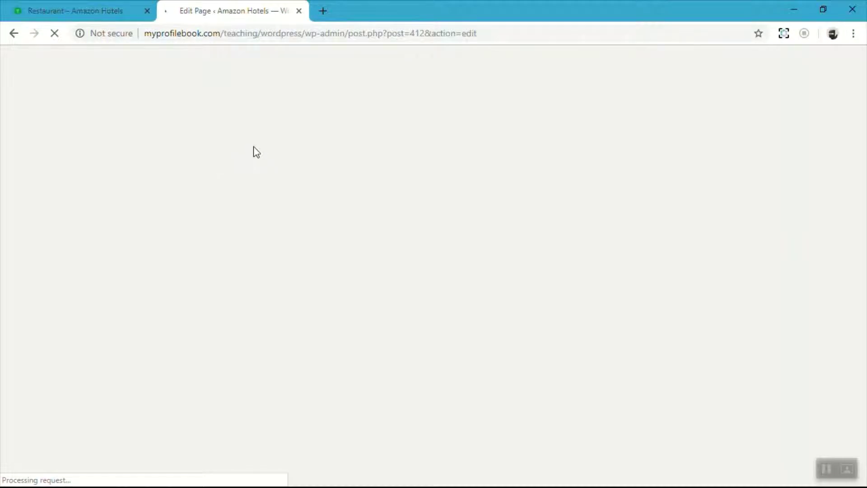
pyautogui.scroll(-5, 262, 155)
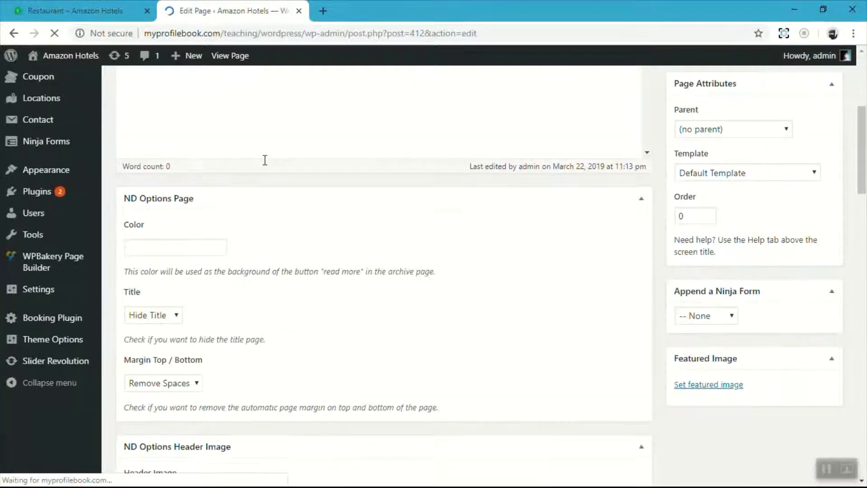
pyautogui.scroll(5, 265, 160)
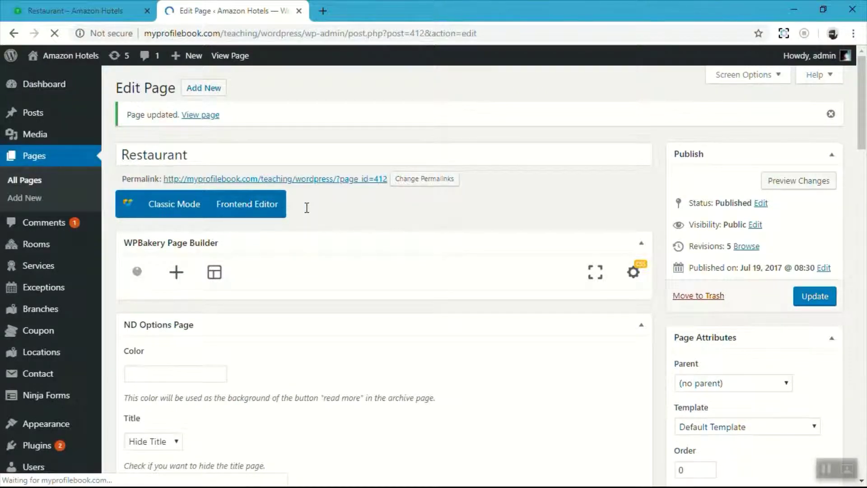
pyautogui.scroll(-4, 307, 209)
pyautogui.scroll(-8, 308, 210)
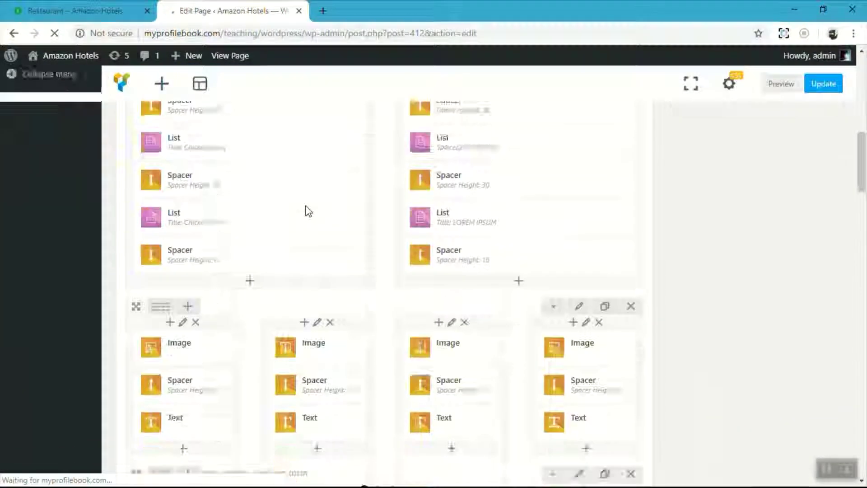
pyautogui.scroll(-3, 227, 229)
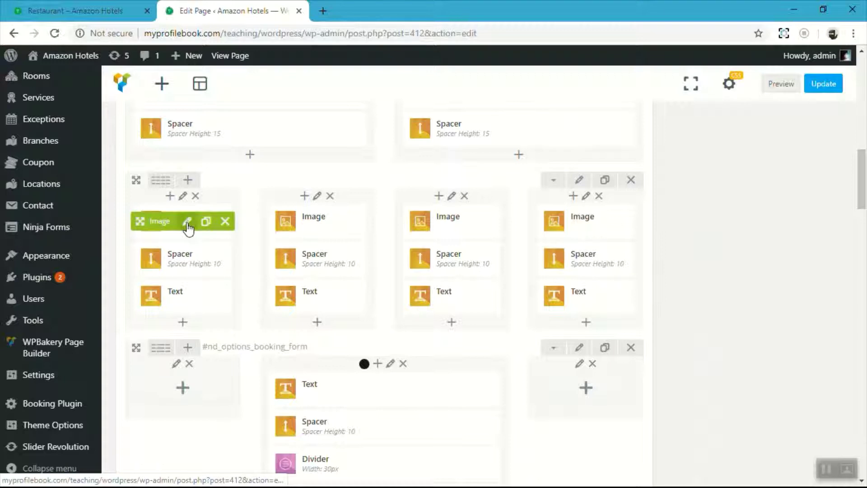
pyautogui.click(189, 226)
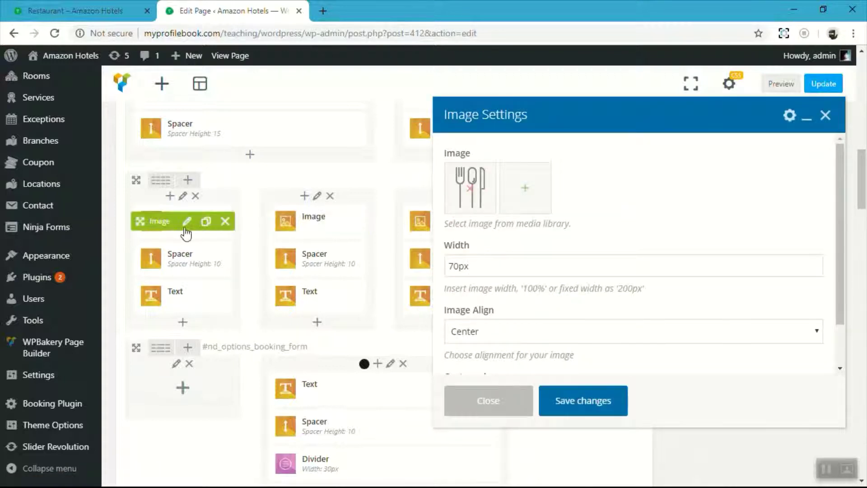
pyautogui.click(471, 192)
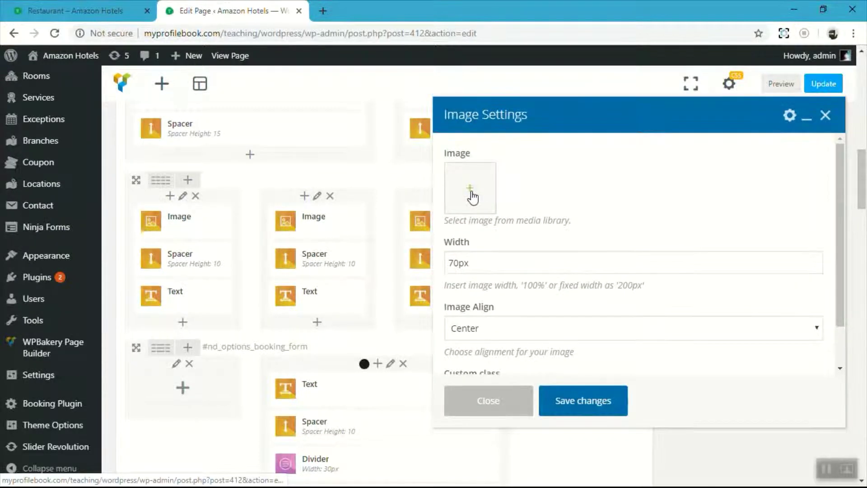
# Set the swimming pool ladder icon from the Media Library as the first column's image and save the Image settings
pyautogui.click(471, 194)
pyautogui.click(117, 109)
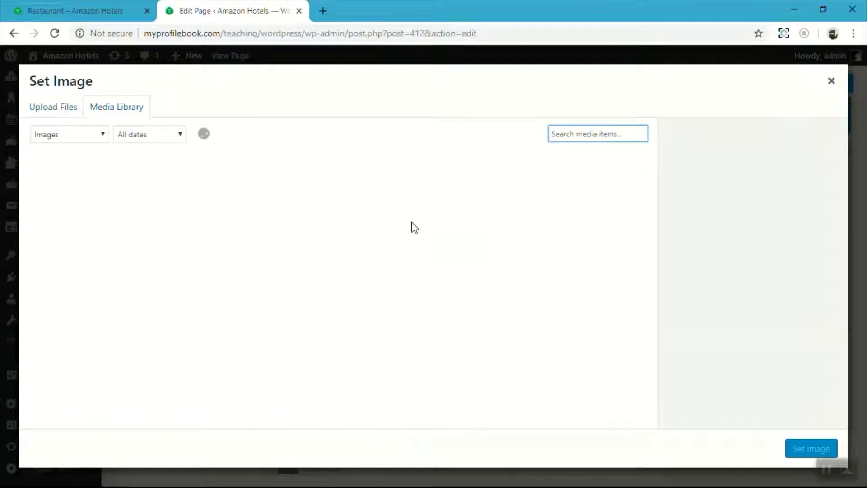
pyautogui.scroll(-5, 413, 228)
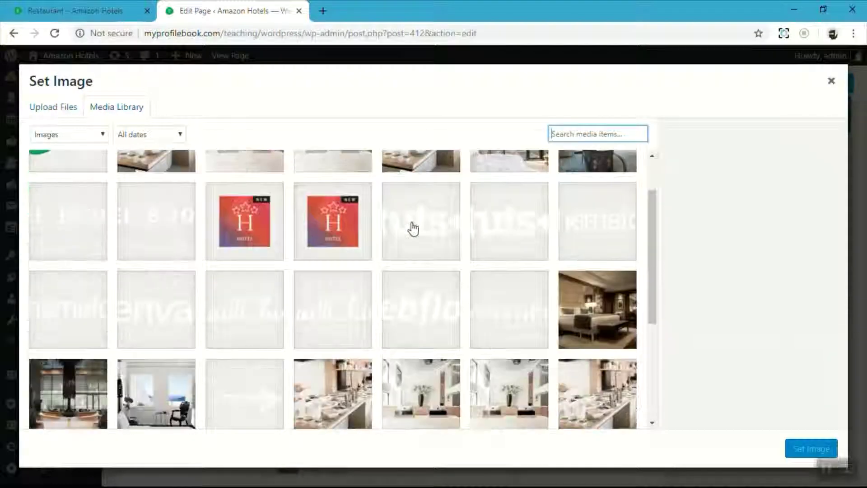
pyautogui.scroll(-3, 413, 228)
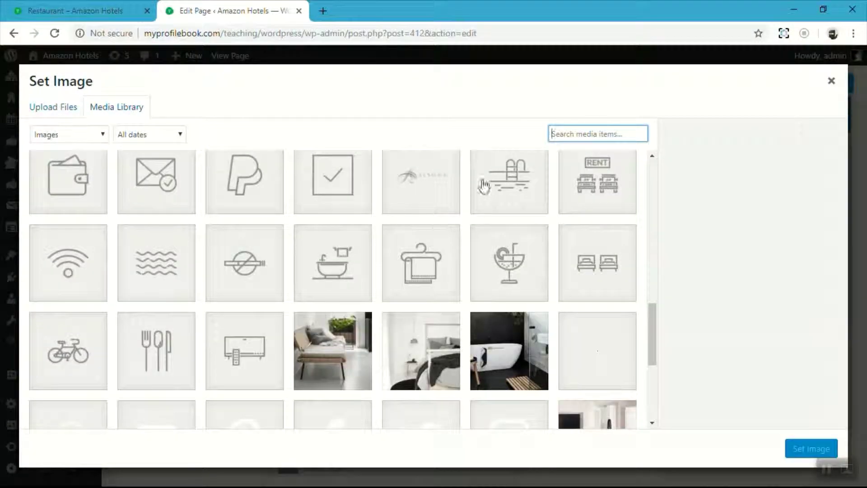
pyautogui.click(514, 185)
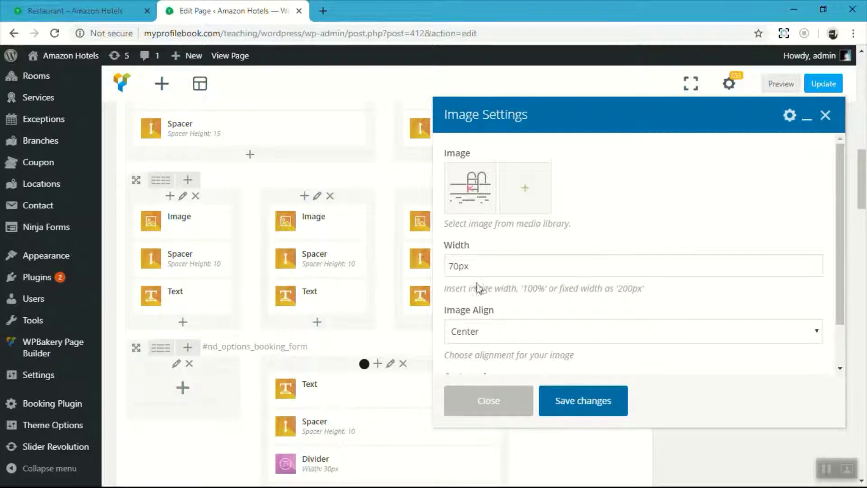
pyautogui.scroll(-1, 497, 303)
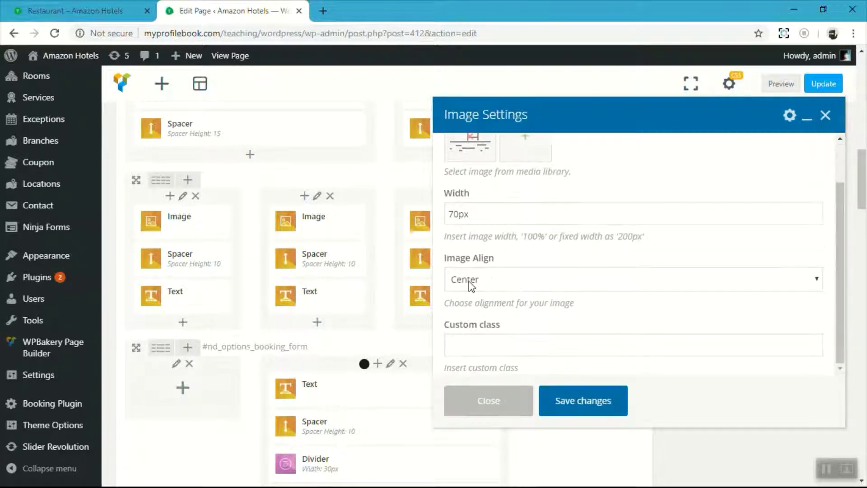
pyautogui.click(571, 400)
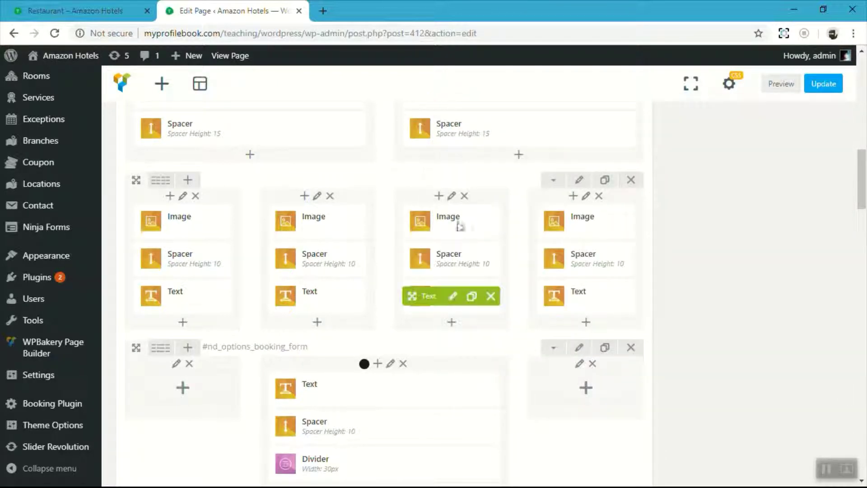
# Replace the no-smoking icon in the third column's Image element with the air conditioner icon from the Media Library and save
pyautogui.click(458, 259)
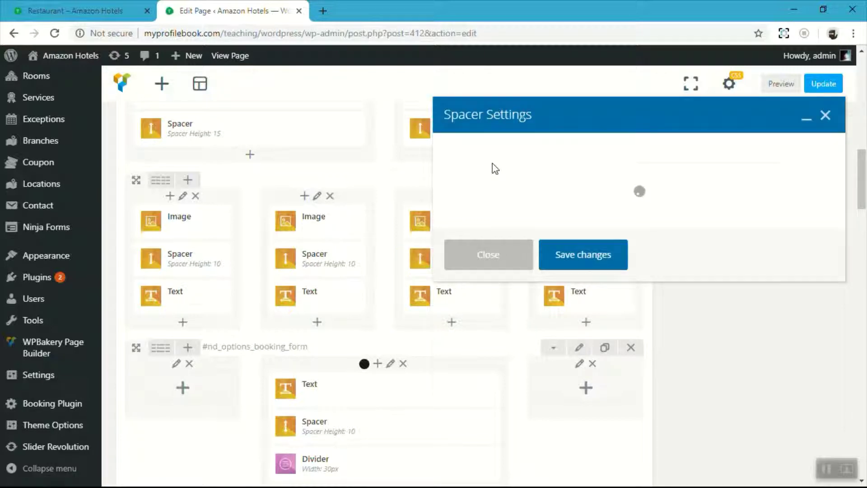
pyautogui.click(825, 115)
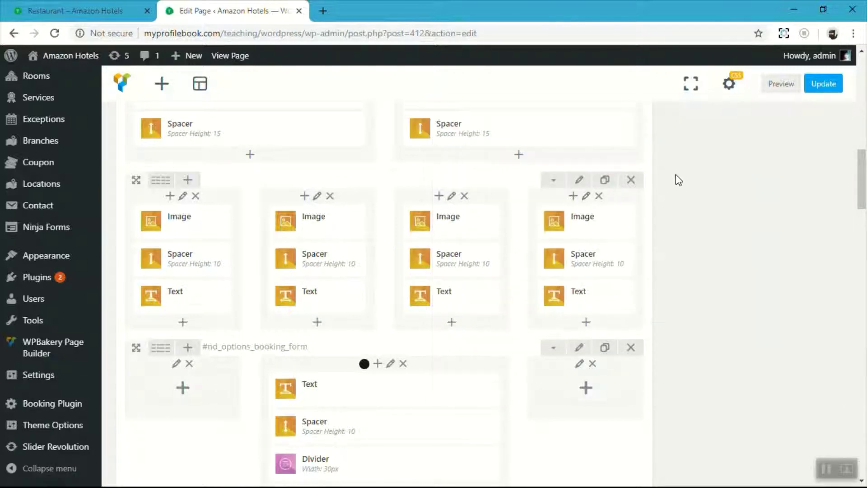
pyautogui.click(456, 221)
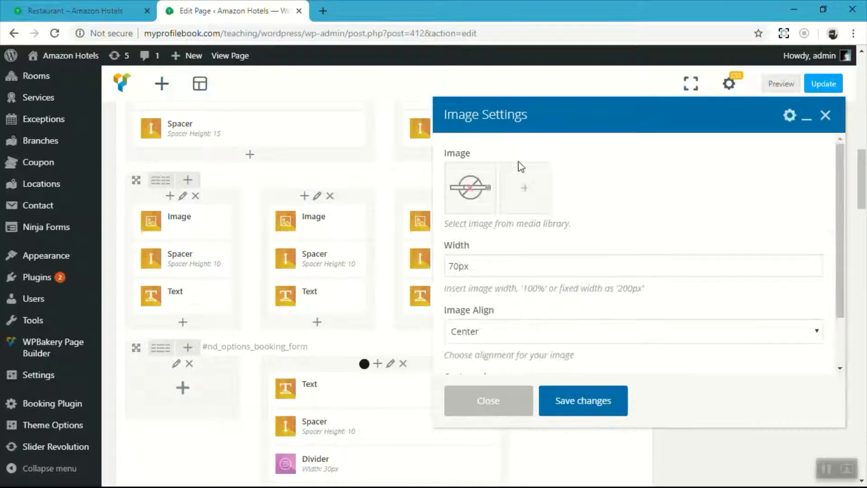
pyautogui.click(472, 190)
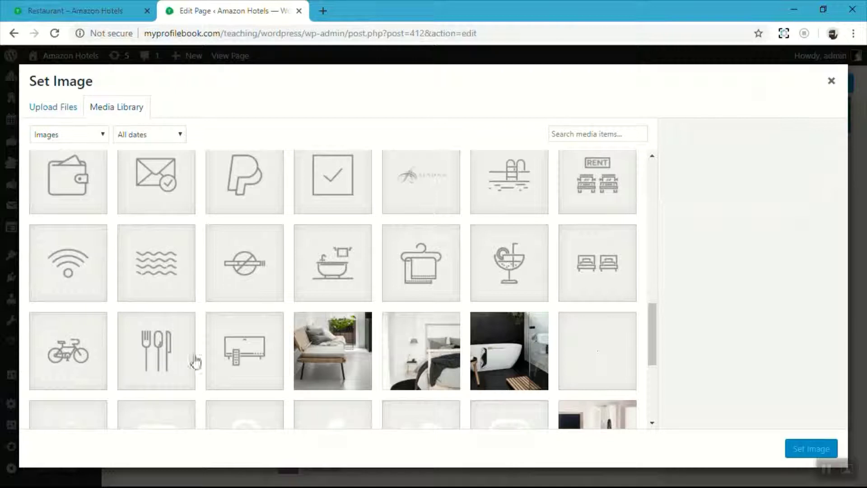
pyautogui.click(253, 358)
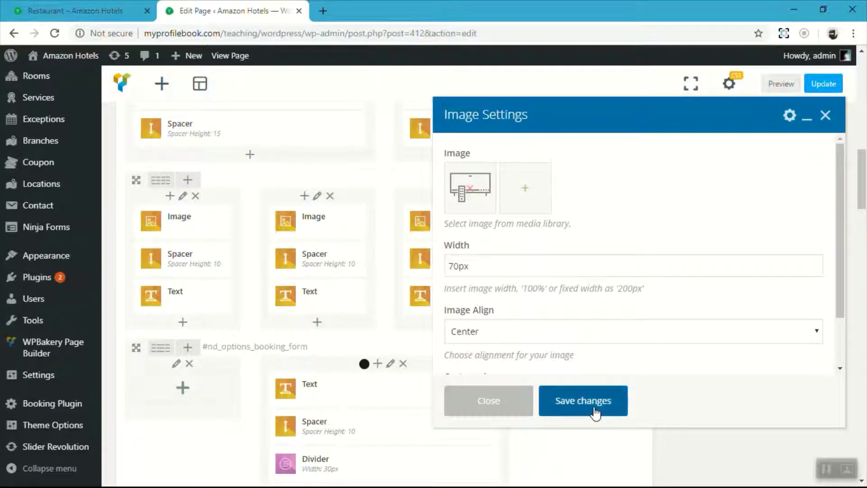
pyautogui.click(596, 413)
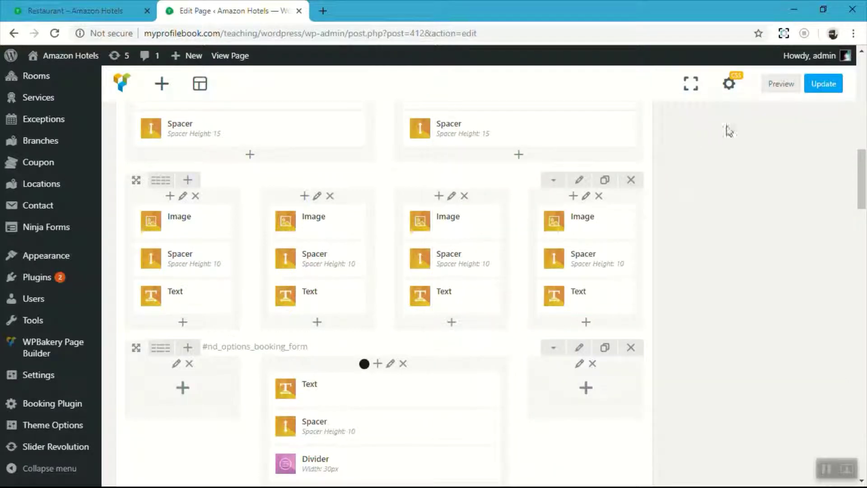
# Update the page and reload the live Restaurant page to check the replaced icons
pyautogui.click(819, 84)
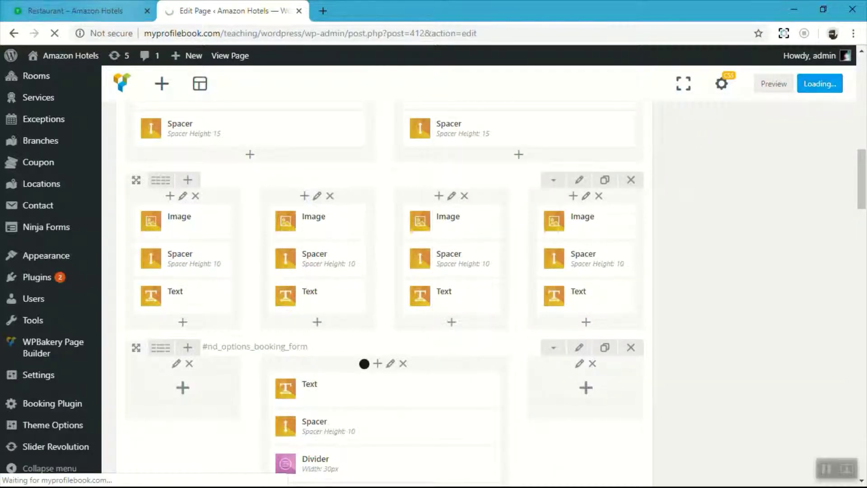
pyautogui.click(75, 11)
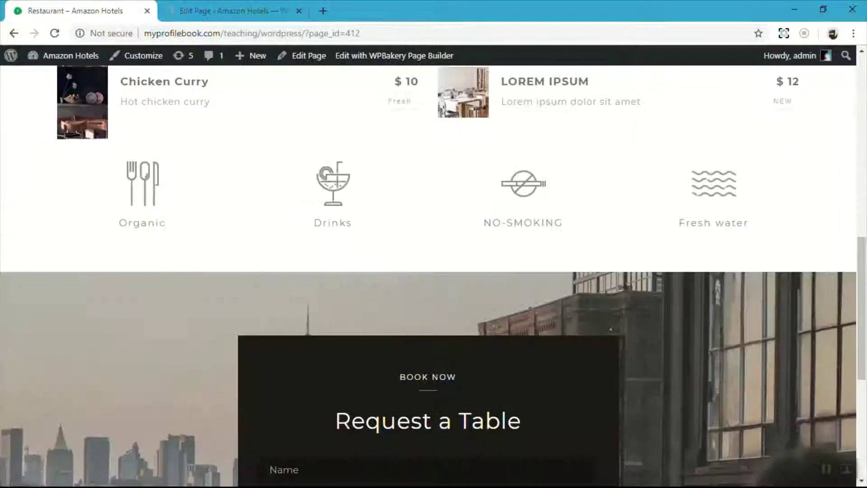
pyautogui.click(52, 33)
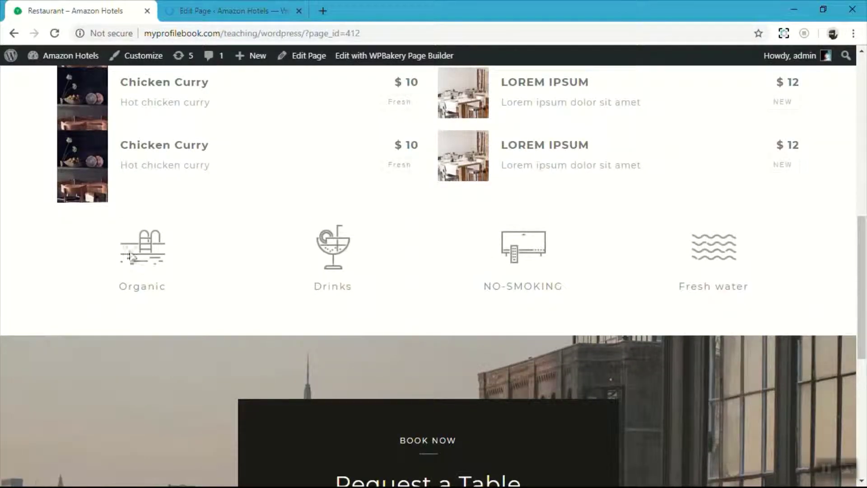
# Look over the live Restaurant page, from the banner and Our Menu section to the icon row and Request a Table form
pyautogui.scroll(10, 295, 282)
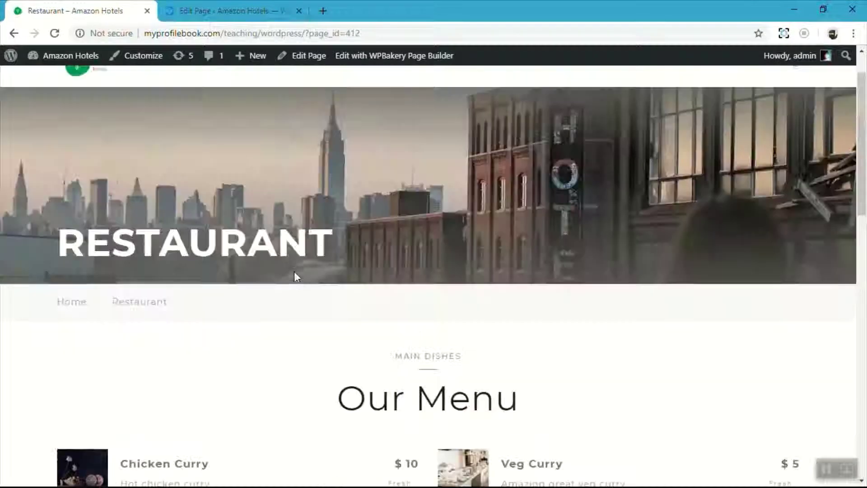
pyautogui.scroll(-8, 295, 277)
pyautogui.scroll(-8, 291, 270)
pyautogui.scroll(7, 286, 264)
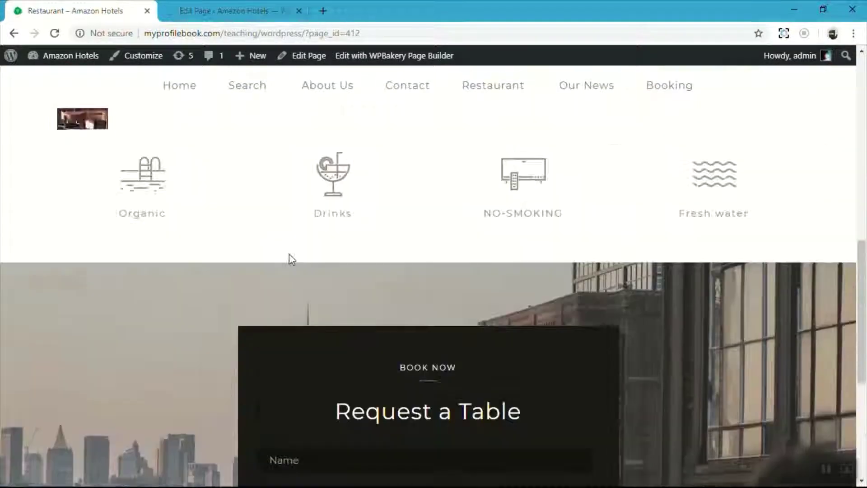
pyautogui.scroll(4, 282, 261)
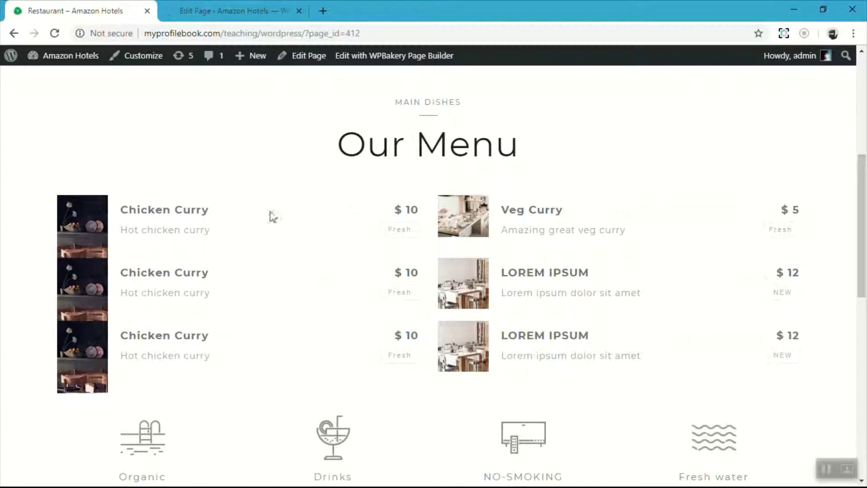
pyautogui.click(226, 11)
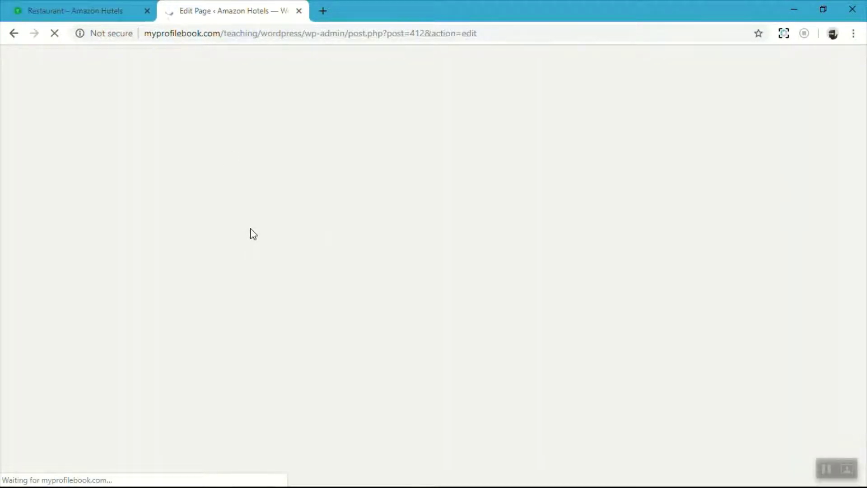
pyautogui.click(74, 10)
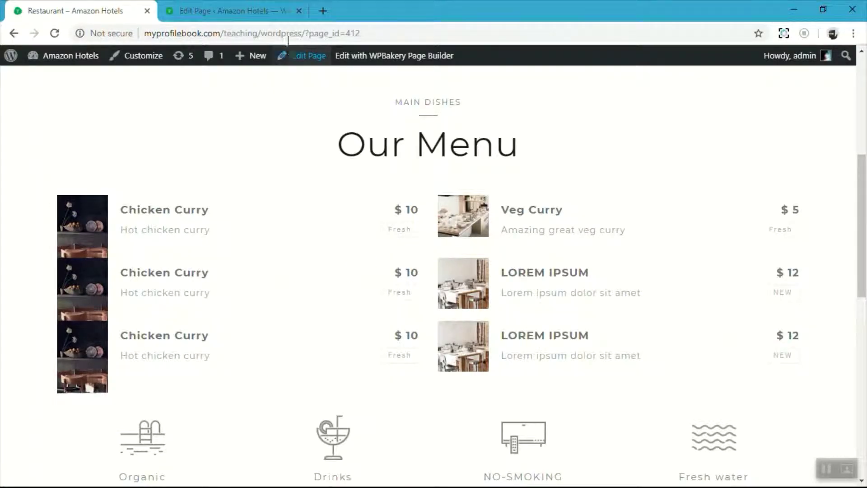
# Return to the page editor and clone the two-column row that holds the Chicken Curry and Veg Curry dish lists
pyautogui.click(275, 13)
pyautogui.scroll(-5, 343, 248)
pyautogui.scroll(-4, 380, 264)
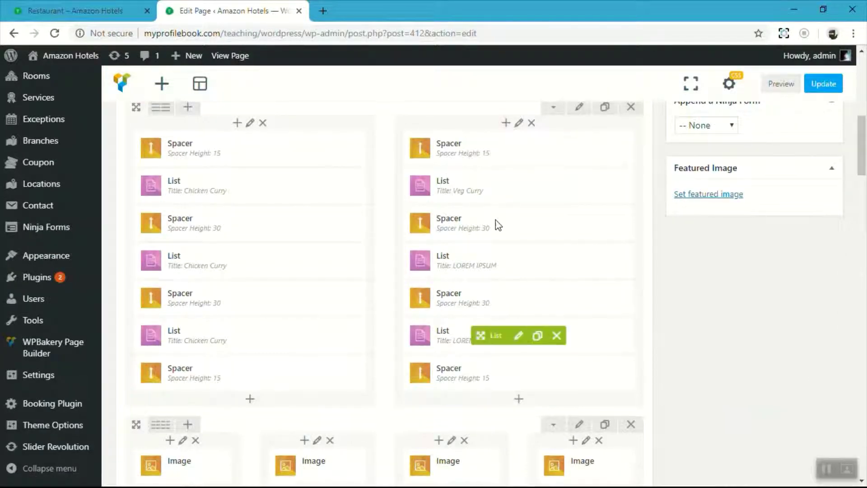
pyautogui.scroll(2, 590, 184)
pyautogui.scroll(-1, 602, 170)
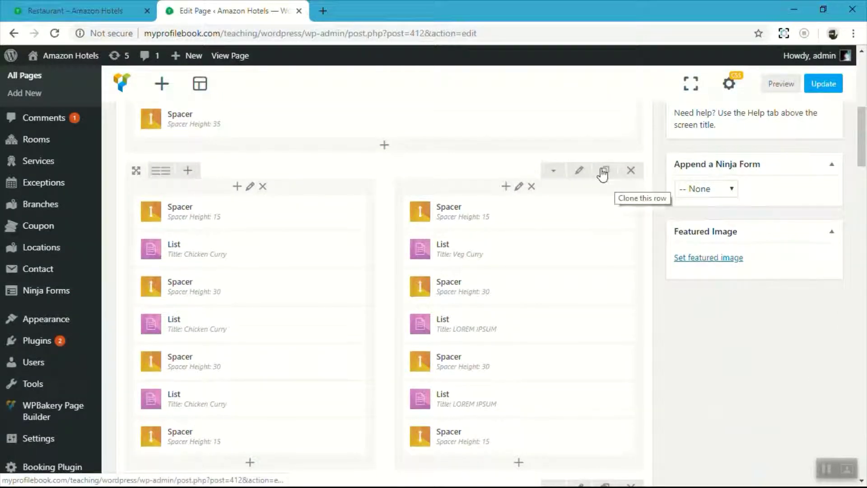
pyautogui.click(604, 172)
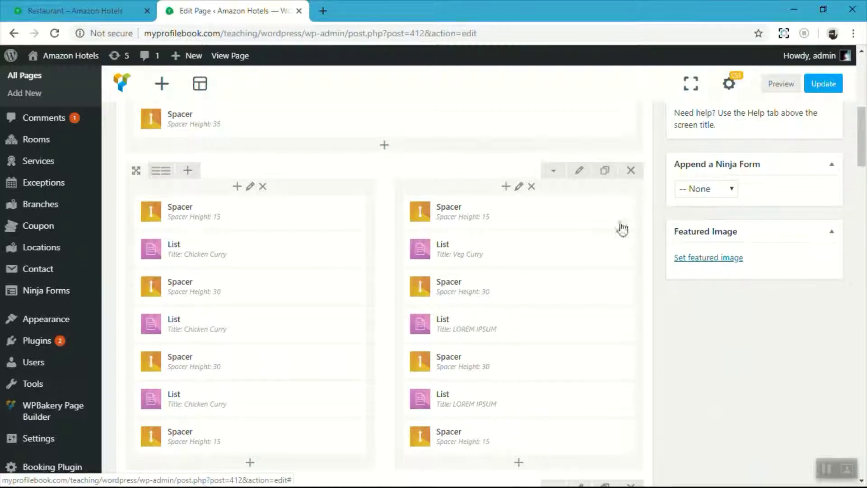
pyautogui.scroll(-5, 655, 232)
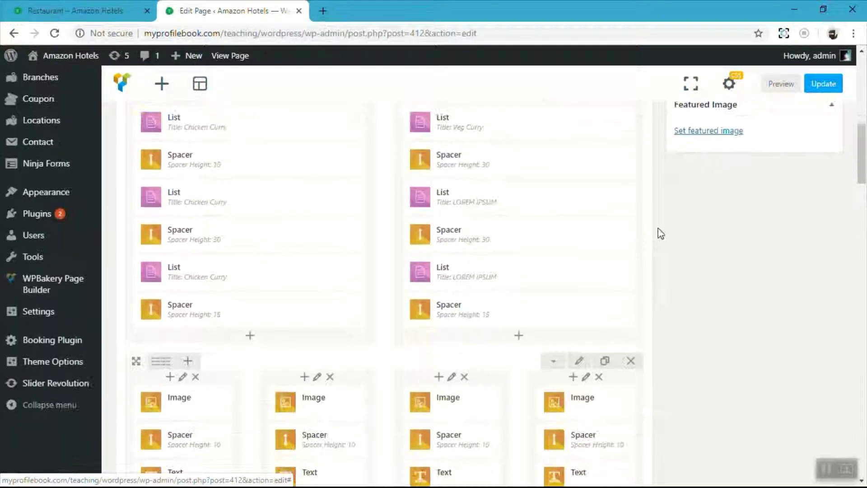
pyautogui.scroll(-3, 660, 232)
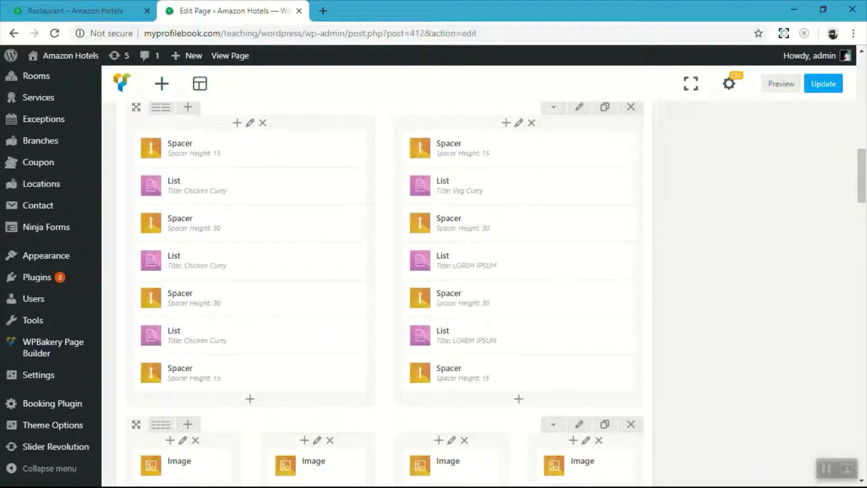
pyautogui.scroll(3, 683, 294)
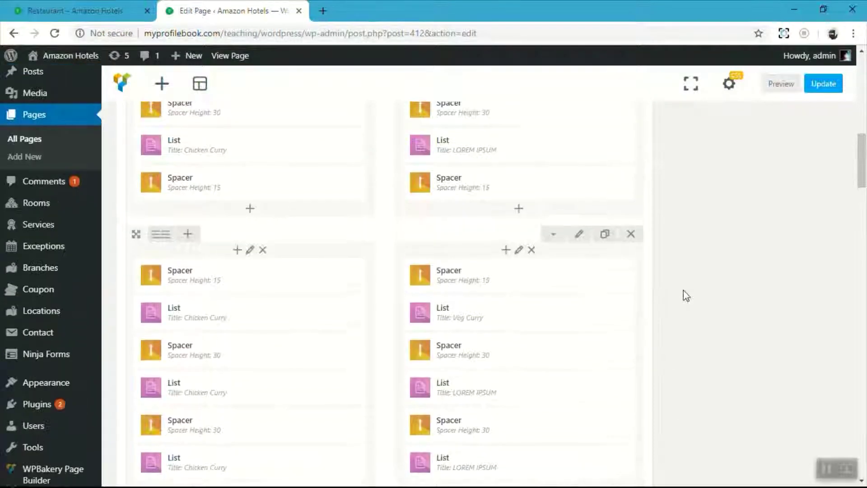
# Delete the Spacer elements at the bottom of both columns in the upper of the two dish rows
pyautogui.click(562, 183)
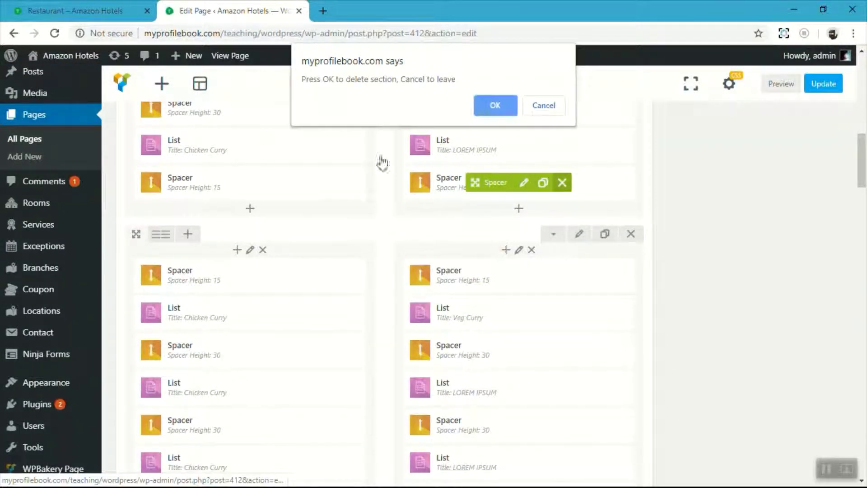
pyautogui.click(498, 102)
pyautogui.click(293, 182)
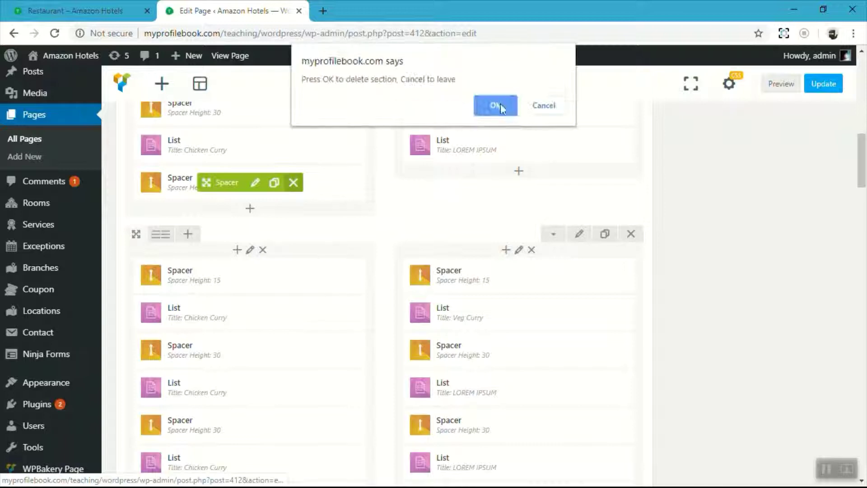
pyautogui.click(500, 105)
# Update the page and reload the live Restaurant page to check the extended Our Menu dish list
pyautogui.scroll(5, 740, 148)
pyautogui.click(824, 83)
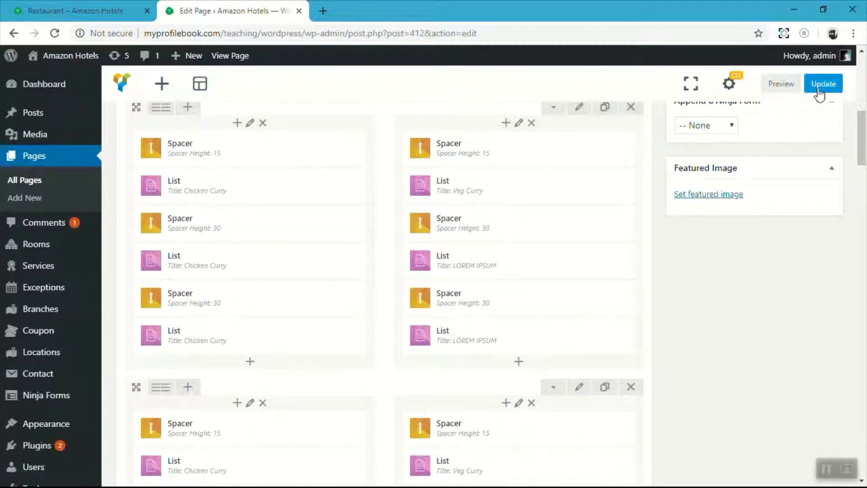
pyautogui.click(76, 11)
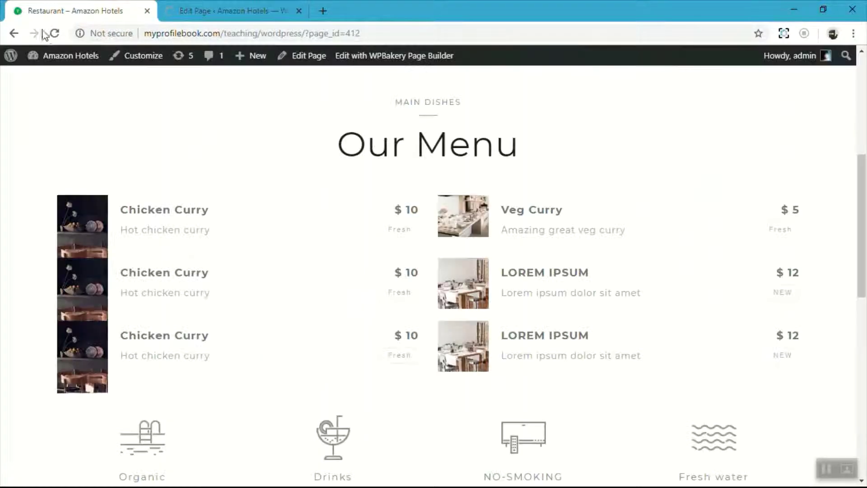
pyautogui.click(54, 34)
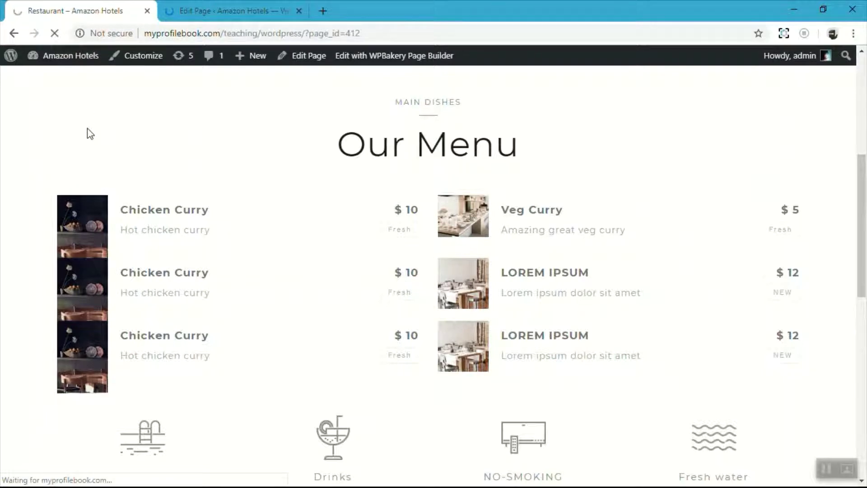
pyautogui.scroll(-3, 91, 134)
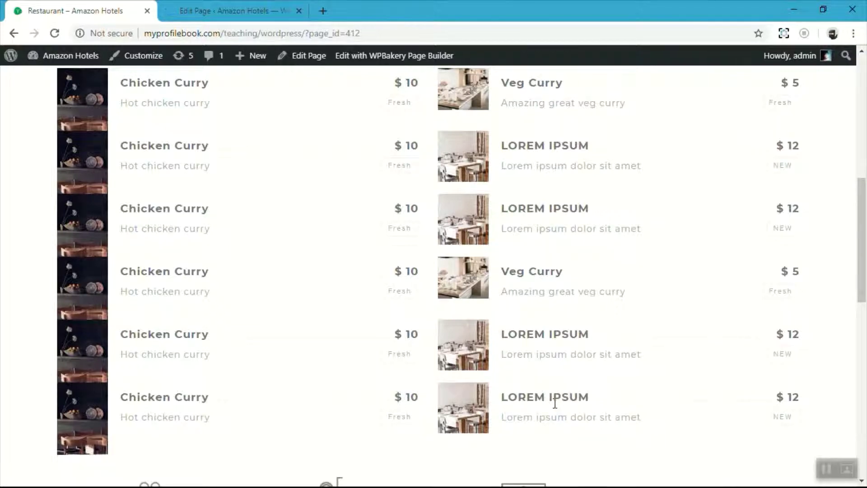
pyautogui.scroll(3, 555, 403)
pyautogui.scroll(-9, 555, 403)
pyautogui.scroll(6, 555, 403)
pyautogui.scroll(5, 555, 404)
pyautogui.scroll(-2, 555, 404)
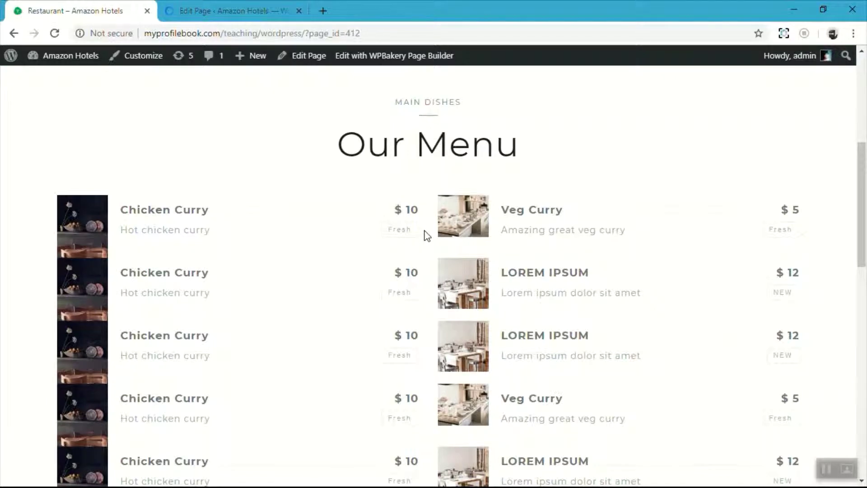
pyautogui.scroll(-15, 356, 210)
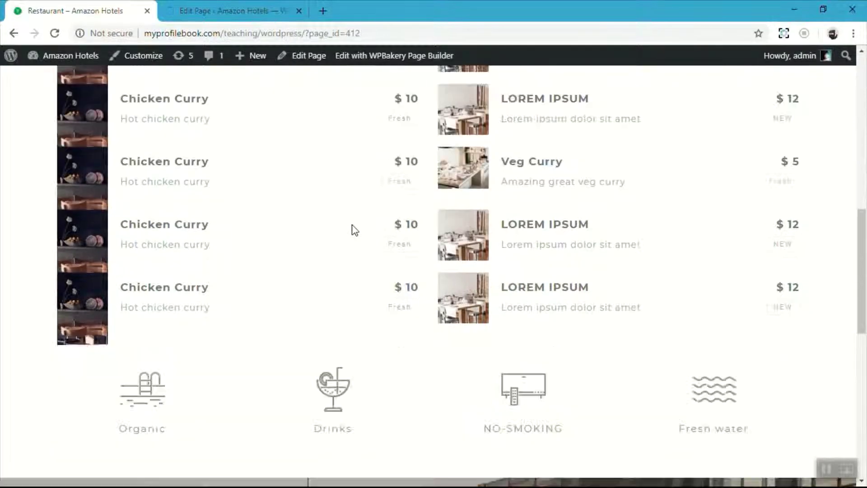